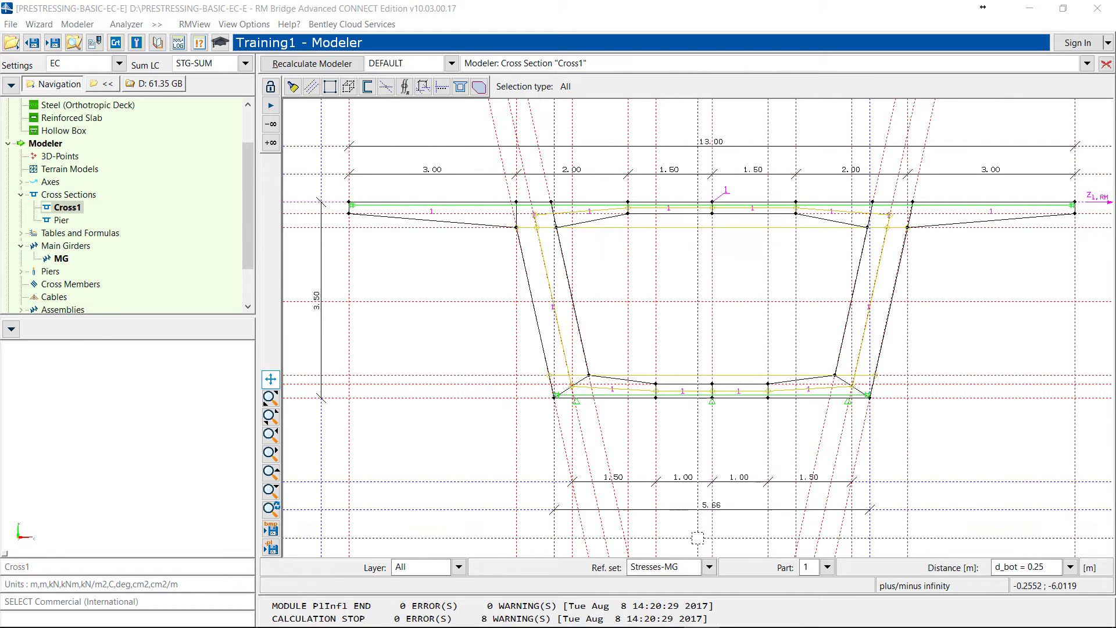
# - Activate the Stresses-MG reference set for cross section Cross1 and start intersection point placement
pyautogui.click(709, 568)
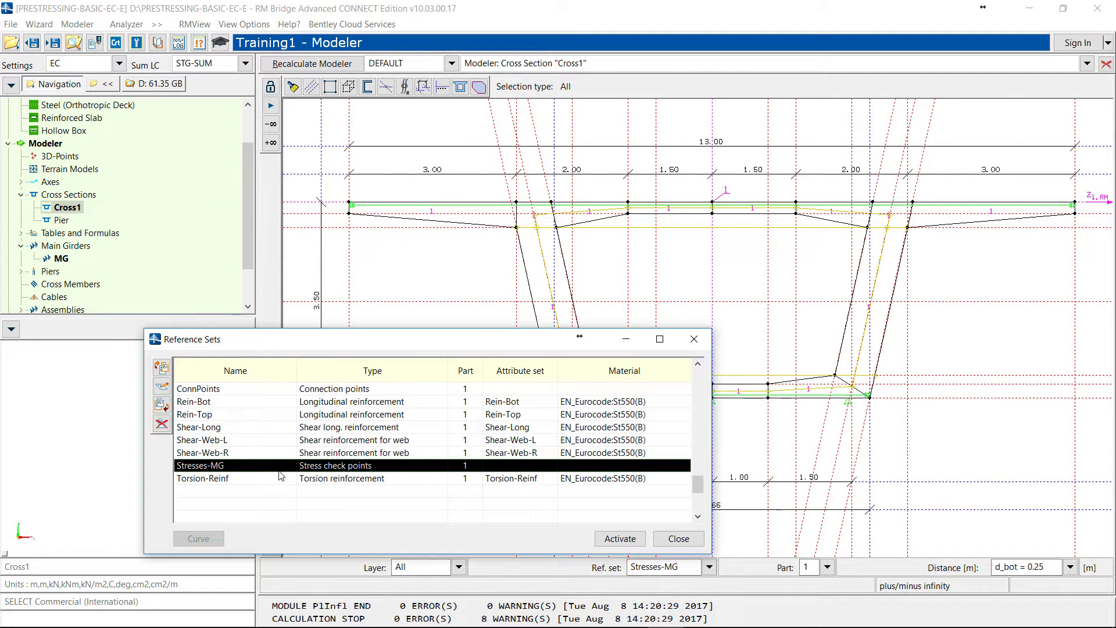
pyautogui.click(620, 539)
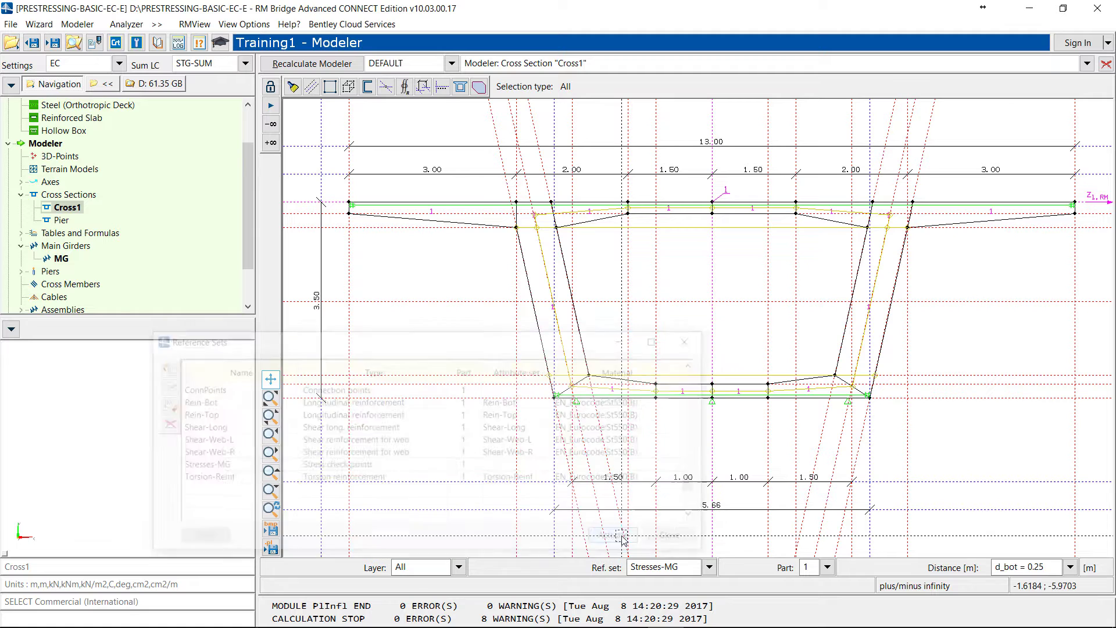
pyautogui.click(384, 88)
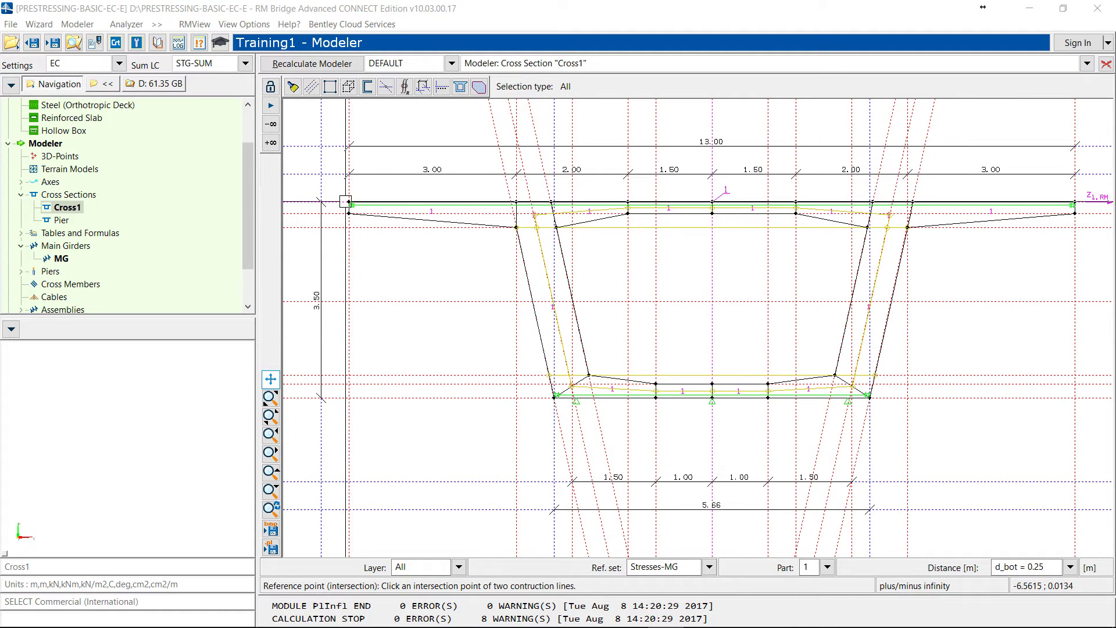
# - Add stress point ST01 at the left top-deck edge, storing Sig-XX results
pyautogui.click(349, 203)
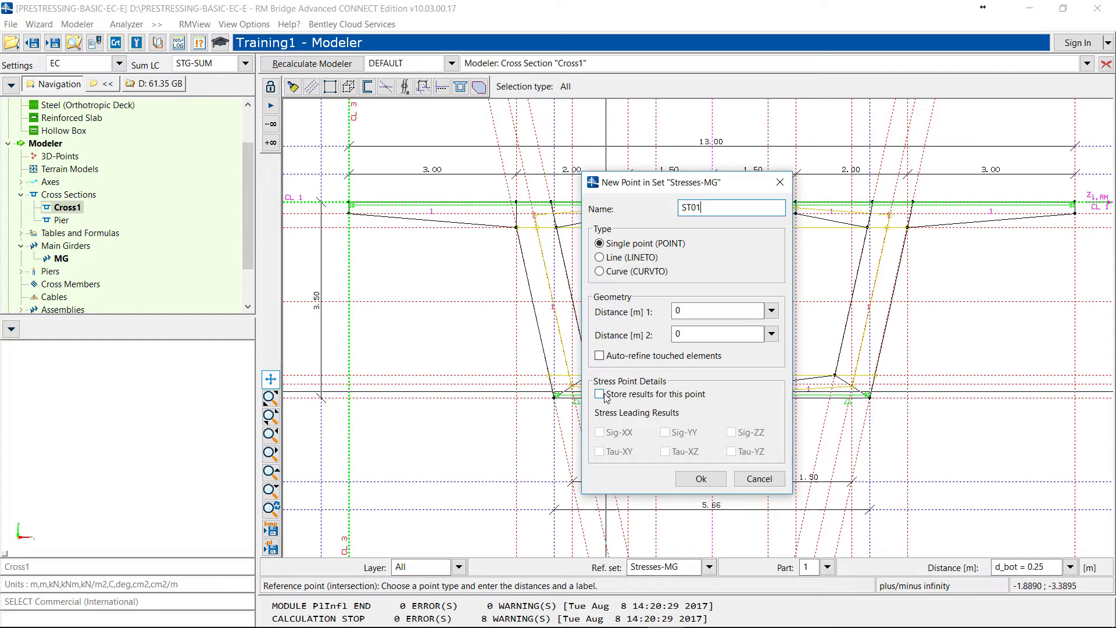
pyautogui.click(640, 394)
pyautogui.click(600, 432)
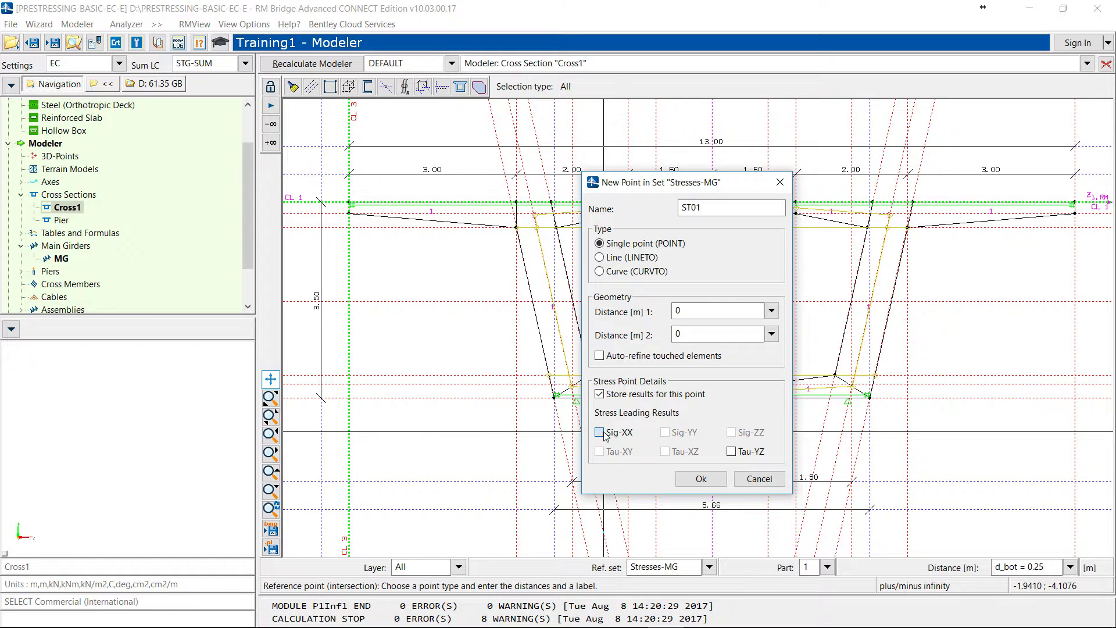
pyautogui.click(702, 480)
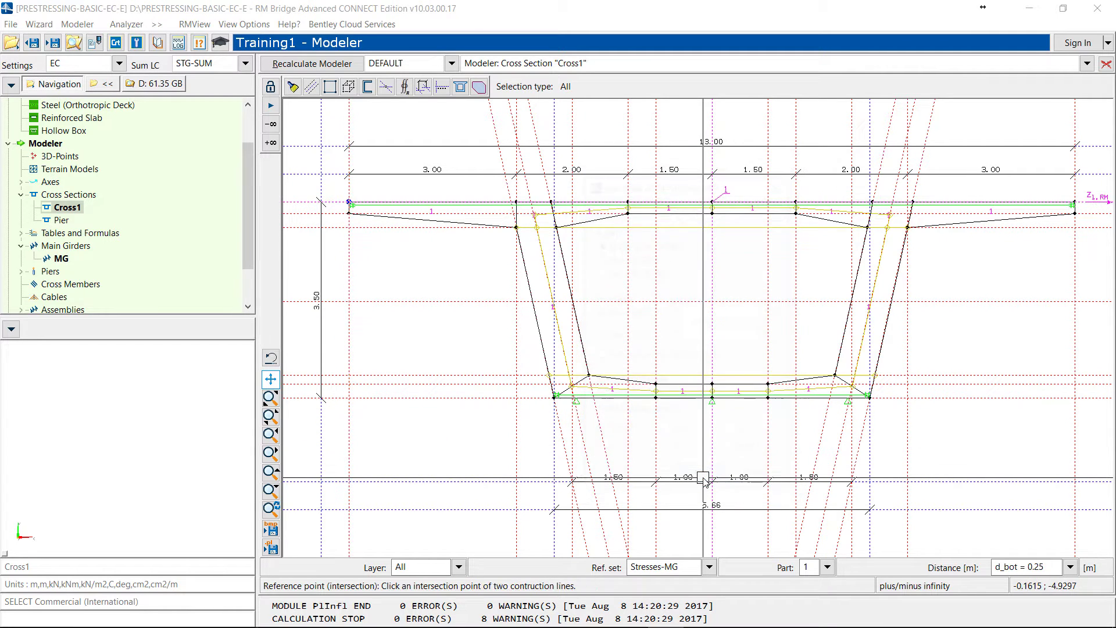
# - Add stress point ST02 at the right top-deck edge, storing Sig-XX results
pyautogui.click(1075, 199)
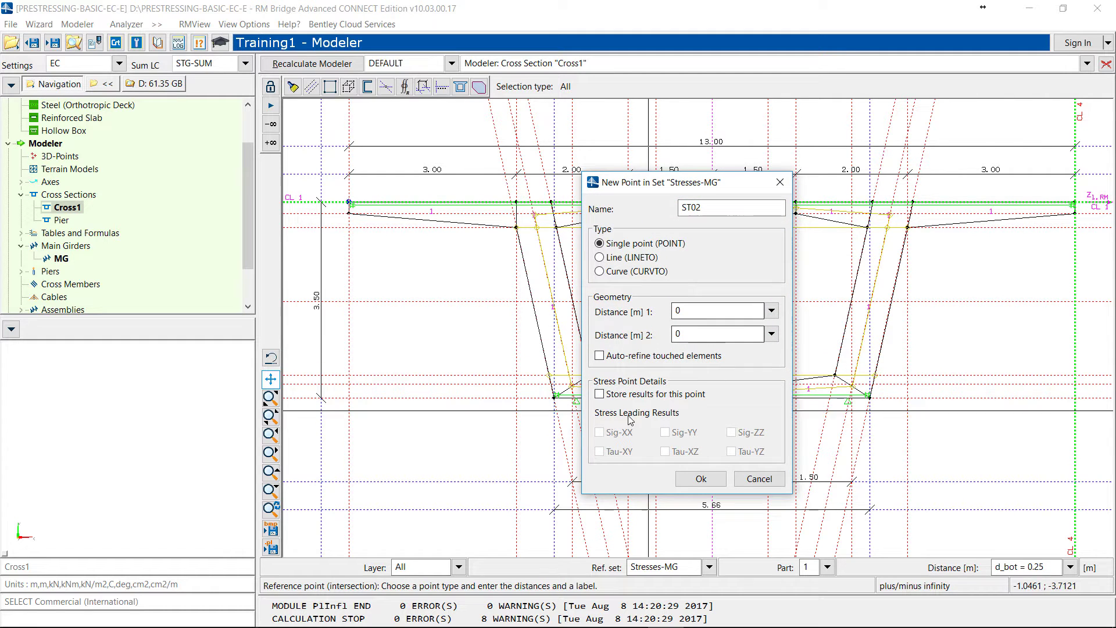
pyautogui.click(600, 394)
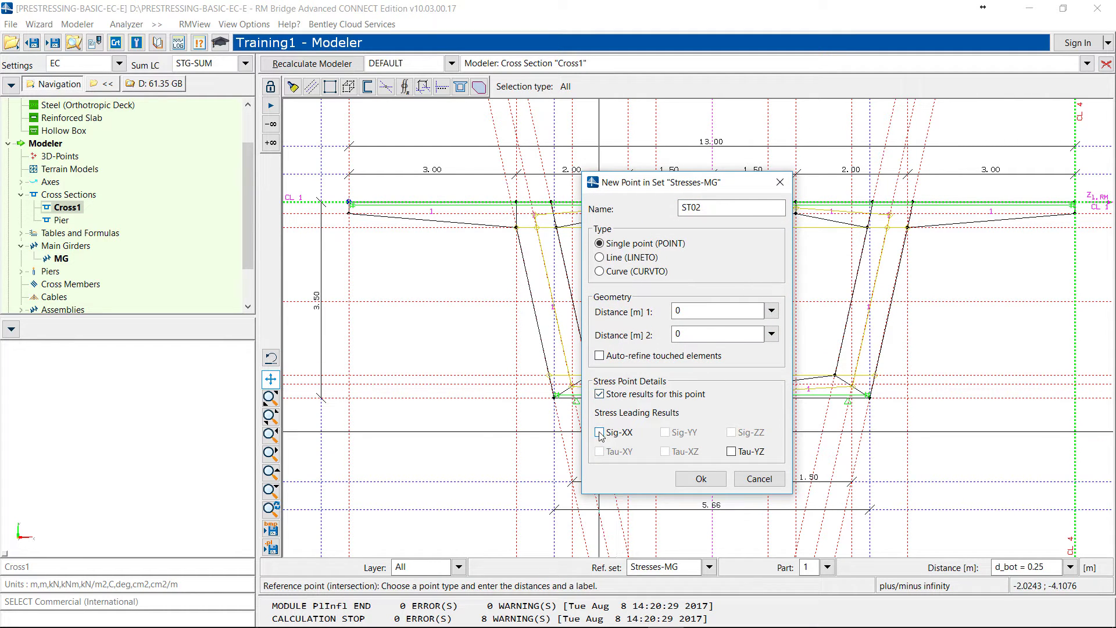
pyautogui.click(600, 432)
pyautogui.click(701, 479)
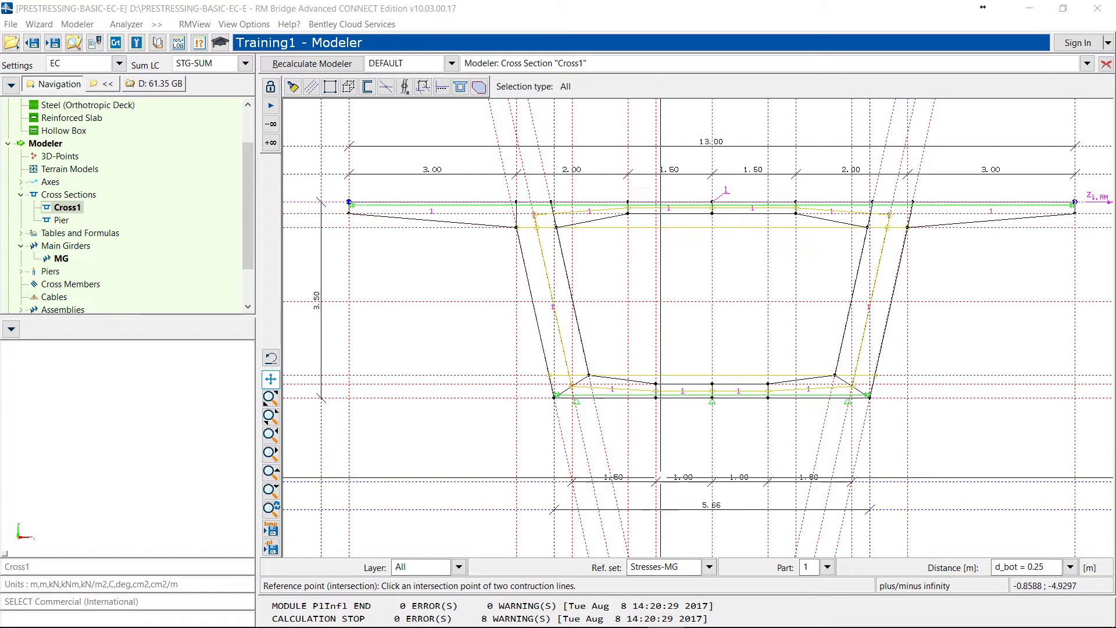
# - Add stress point ST03 on the left web, storing Tau-YZ results
pyautogui.scroll(3, 549, 299)
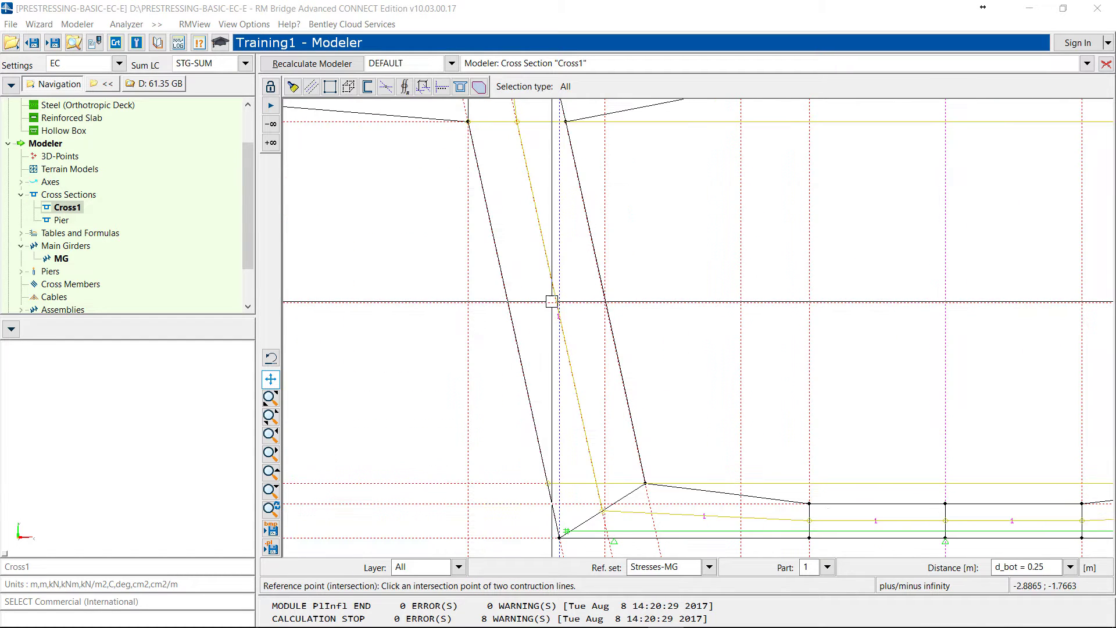
pyautogui.scroll(2, 547, 297)
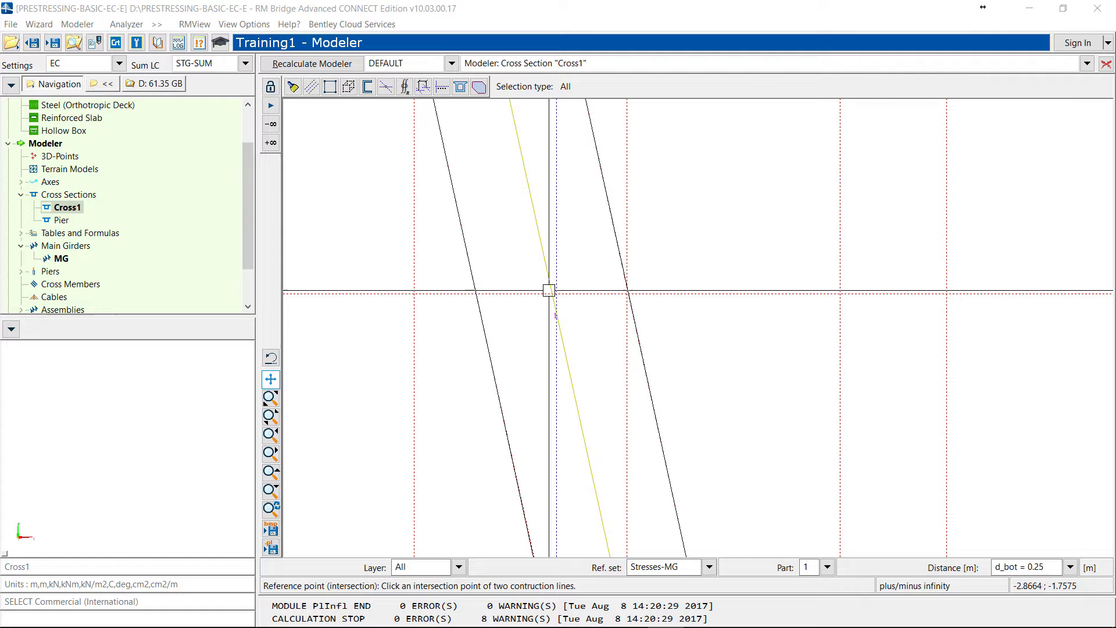
pyautogui.click(549, 295)
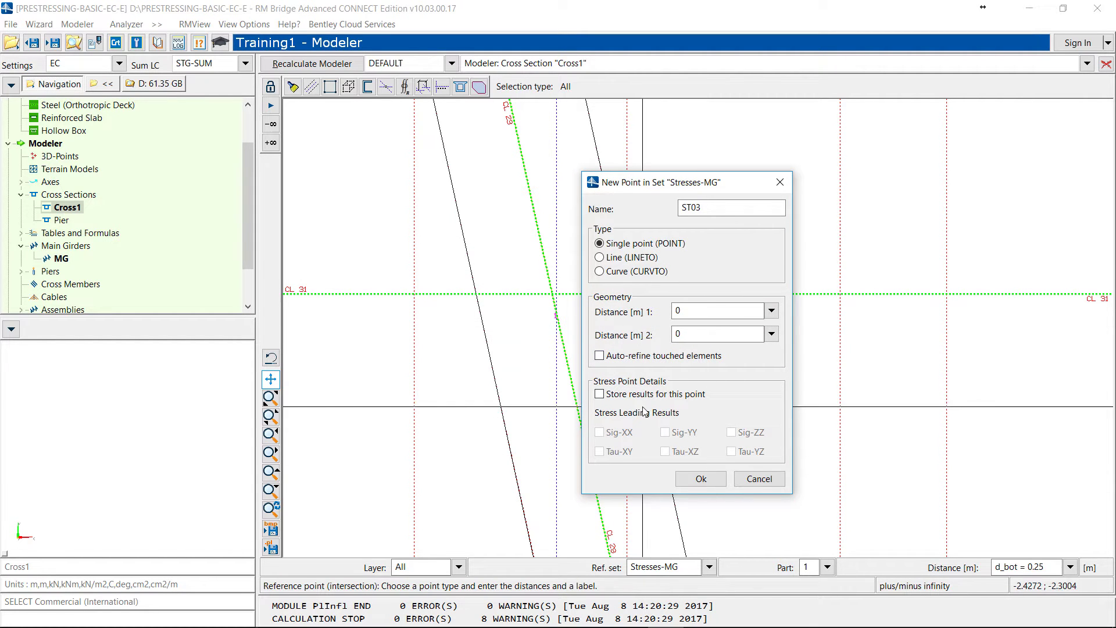
pyautogui.click(600, 394)
pyautogui.click(732, 452)
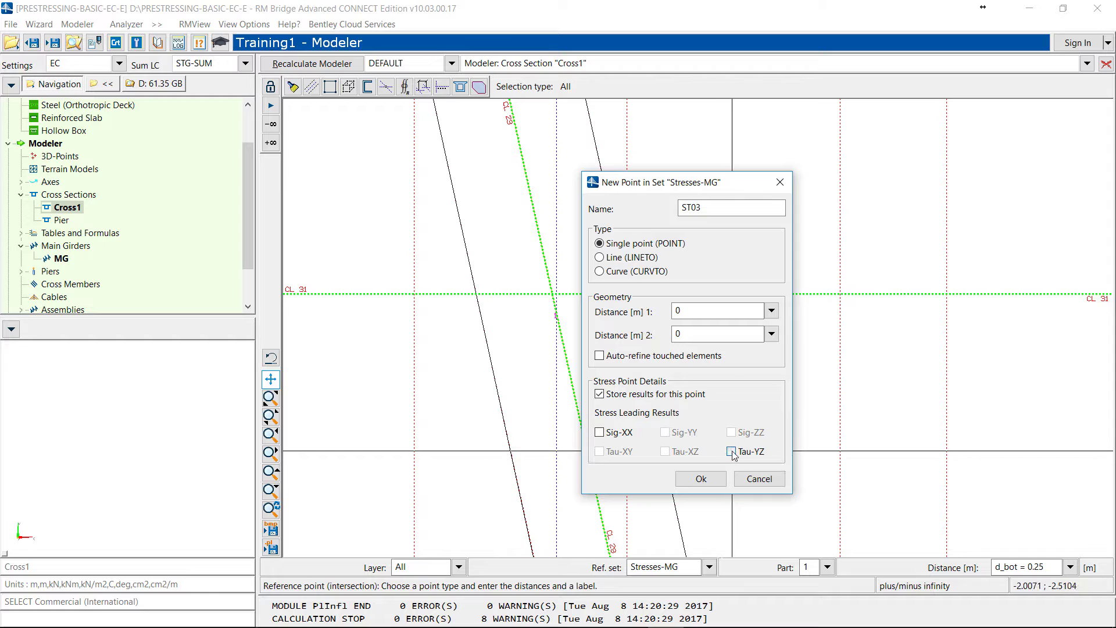
pyautogui.click(701, 479)
# - Add stress point ST04 on the right web, storing Tau-YZ results
pyautogui.scroll(-3, 537, 330)
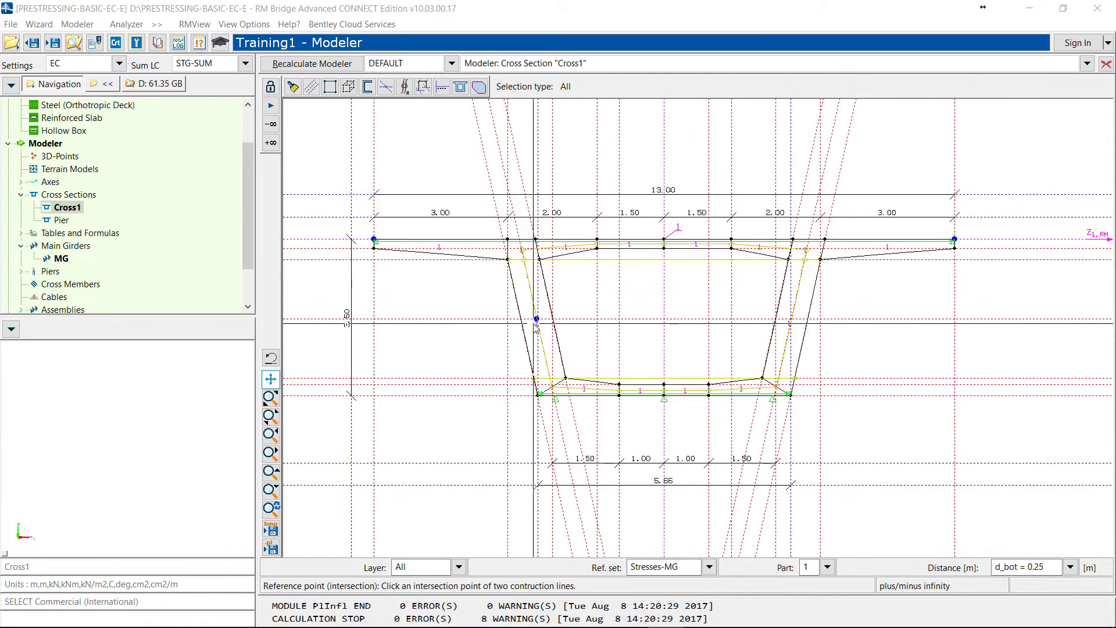
pyautogui.scroll(5, 701, 322)
pyautogui.scroll(2, 701, 322)
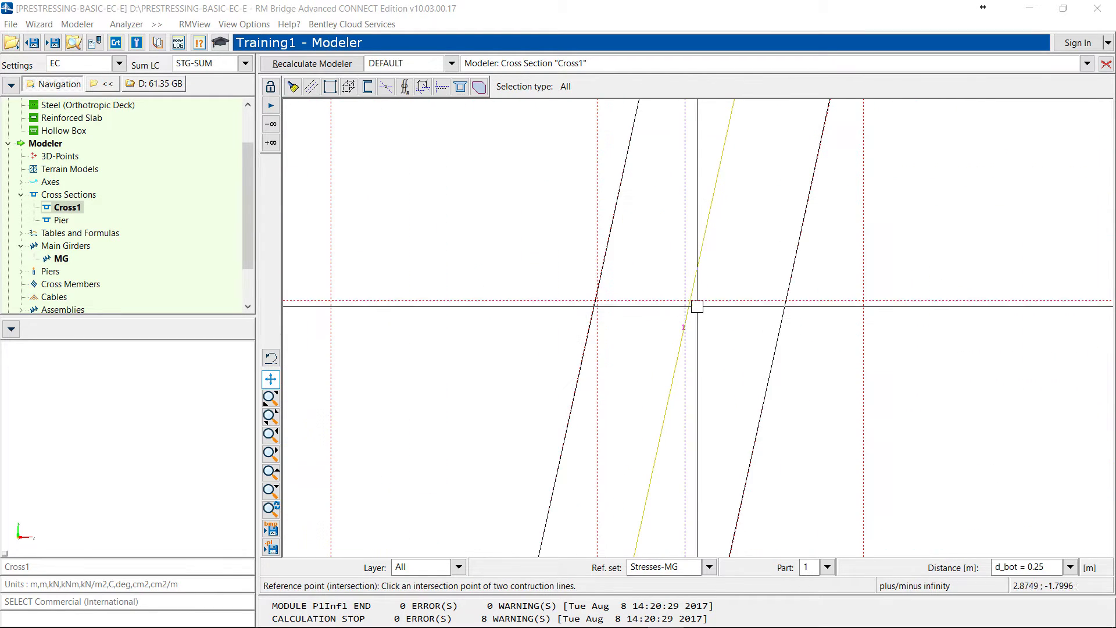
pyautogui.click(690, 300)
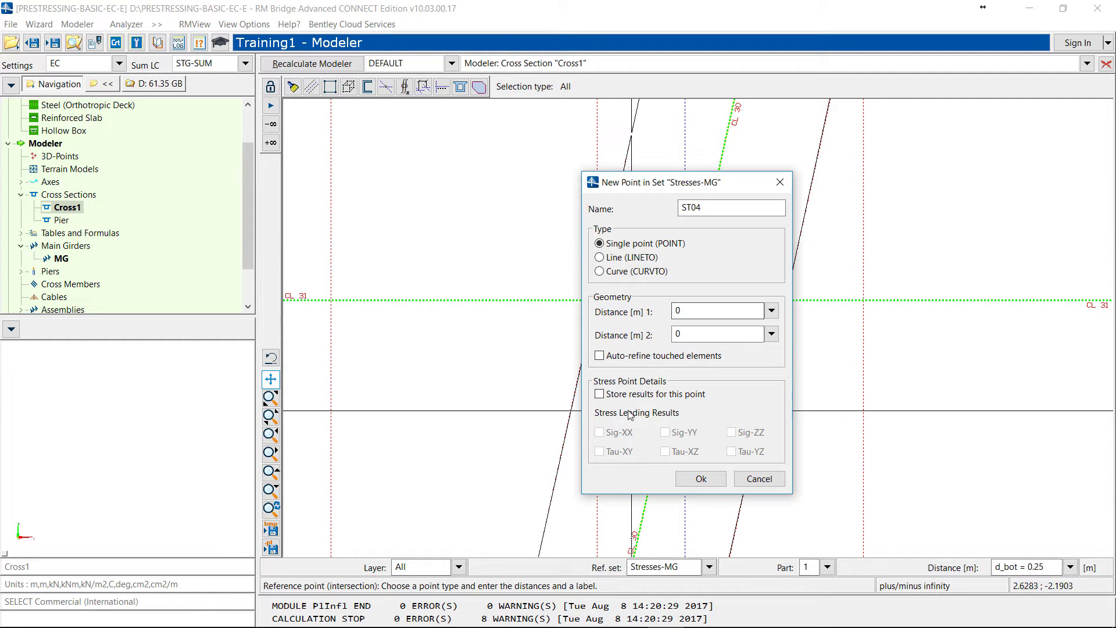
pyautogui.click(600, 394)
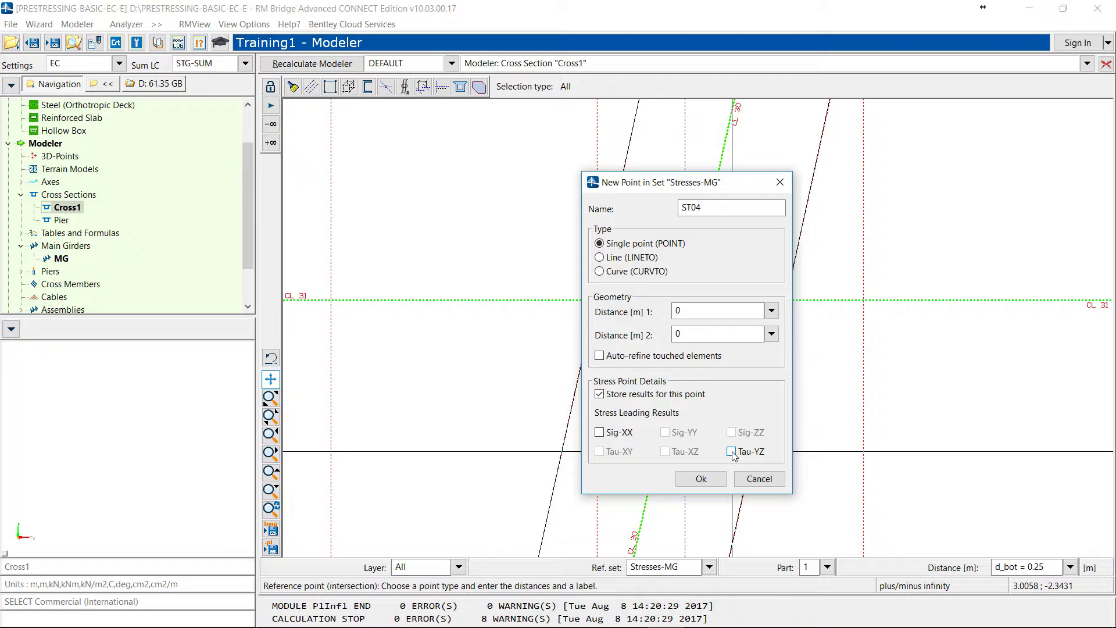
pyautogui.click(731, 452)
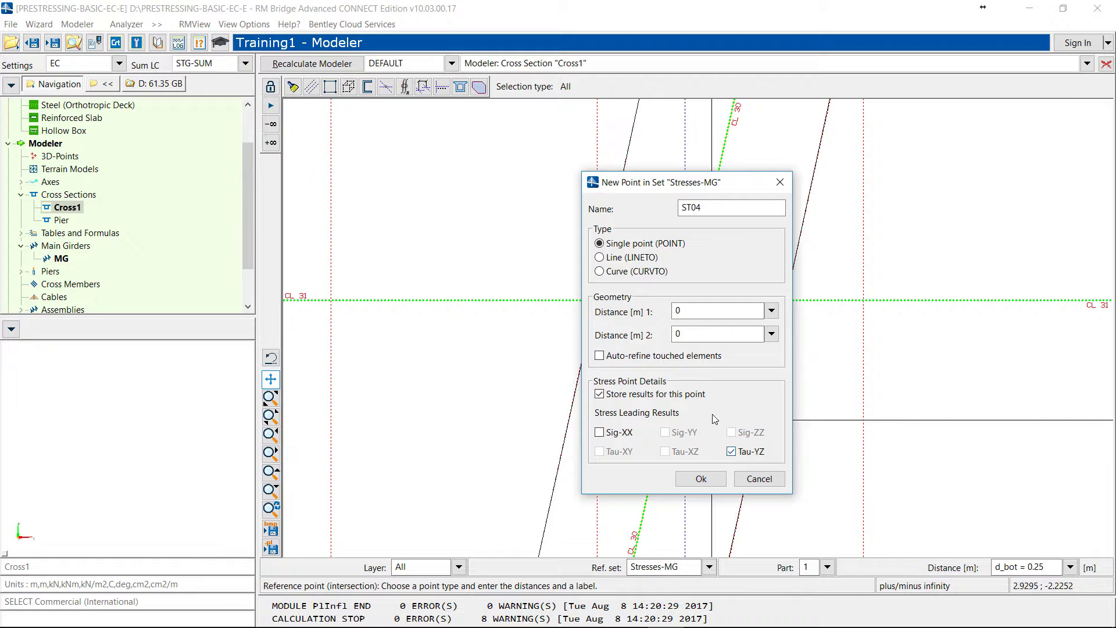
pyautogui.click(701, 479)
pyautogui.scroll(-3, 664, 383)
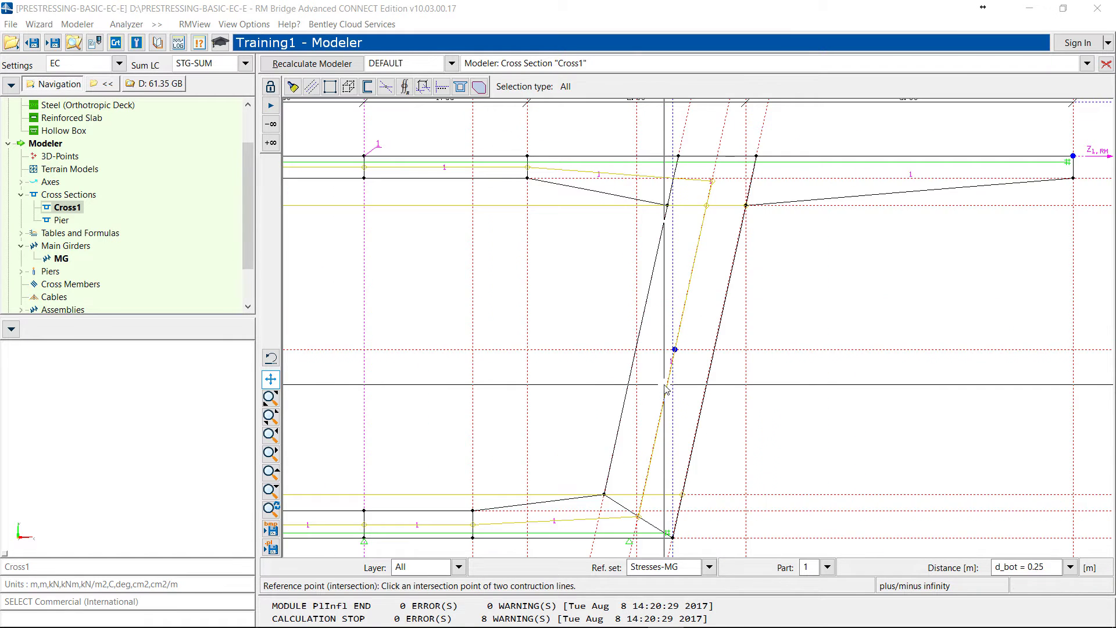
pyautogui.scroll(-3, 666, 389)
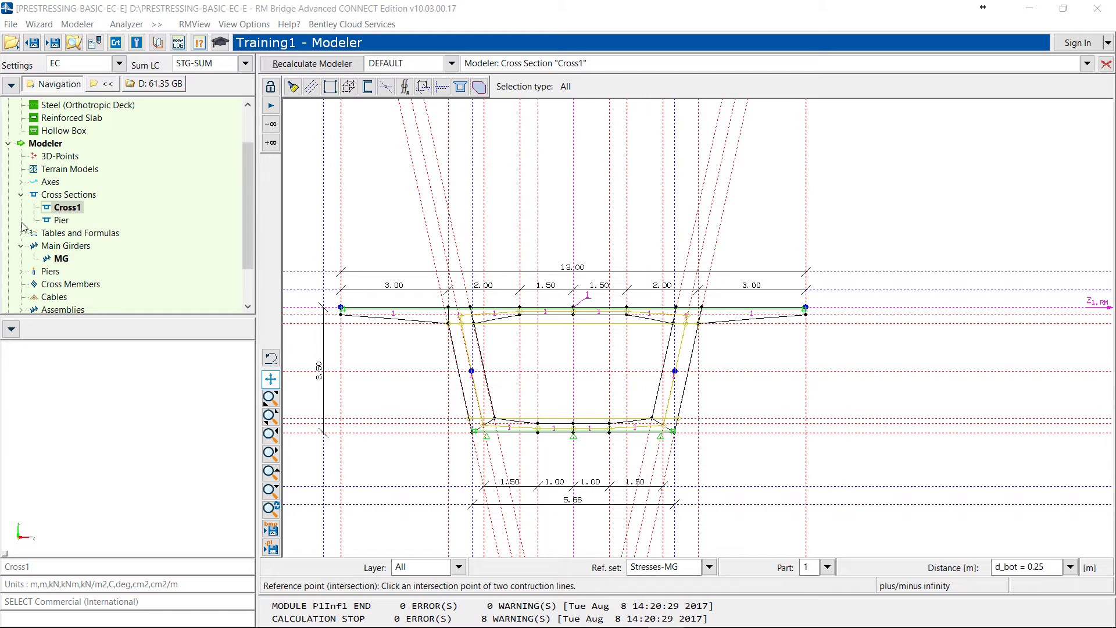
# - Recalculate the MG girder segment and the modeller project, generating the analysis model in the Analyzer
pyautogui.click(61, 260)
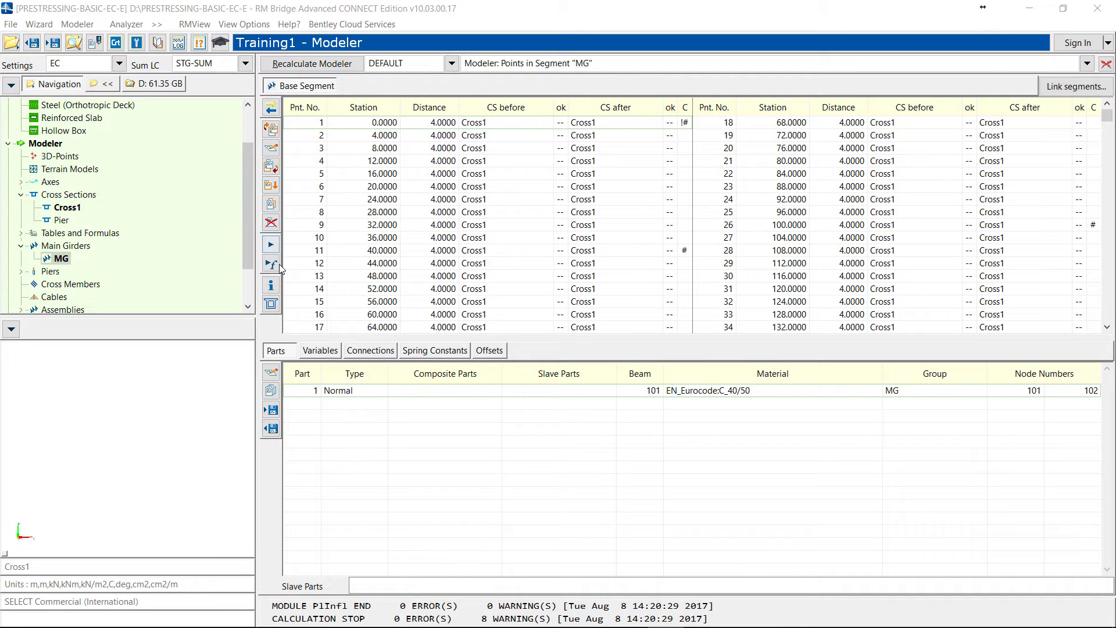
pyautogui.click(273, 245)
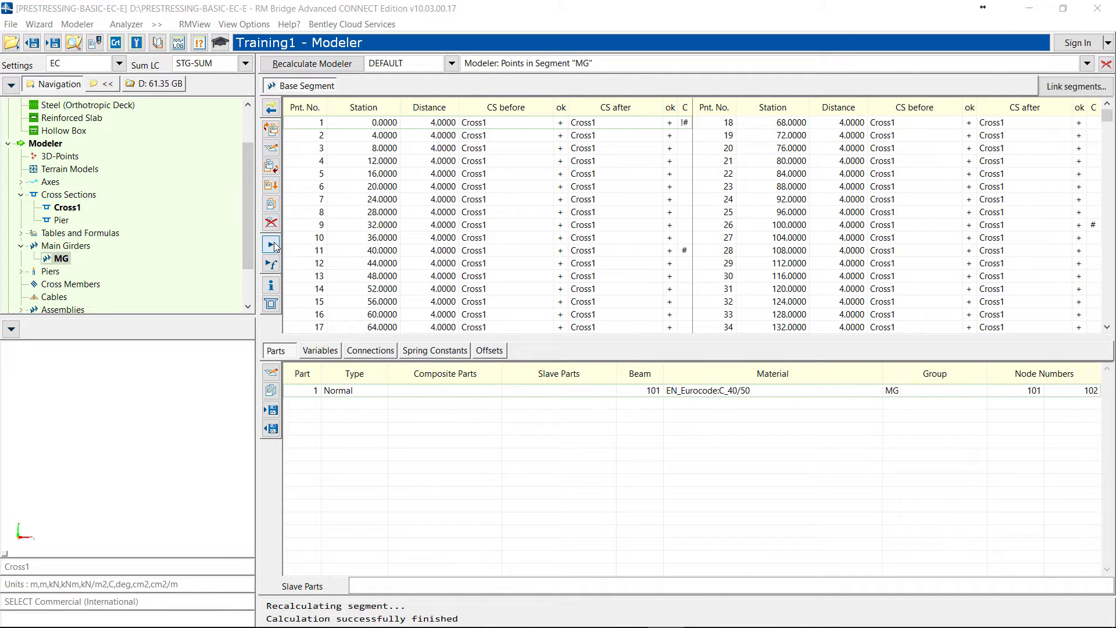
pyautogui.click(349, 64)
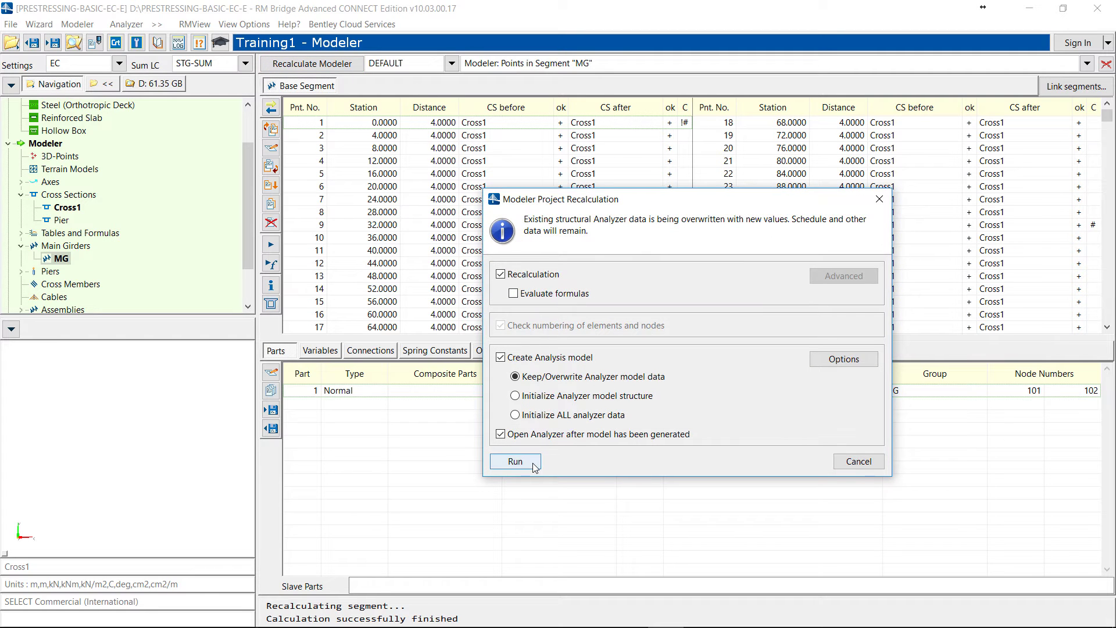
pyautogui.click(532, 467)
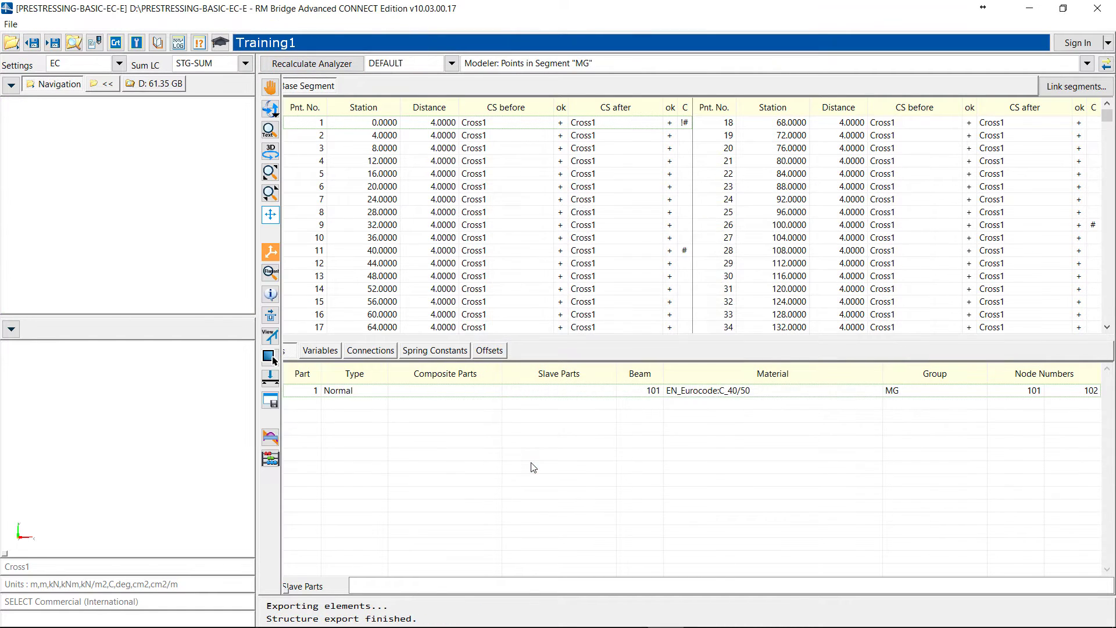
# - Review the Stages schedule actions, then open Recalculation for the default schedule with Eurocode checks
pyautogui.click(341, 65)
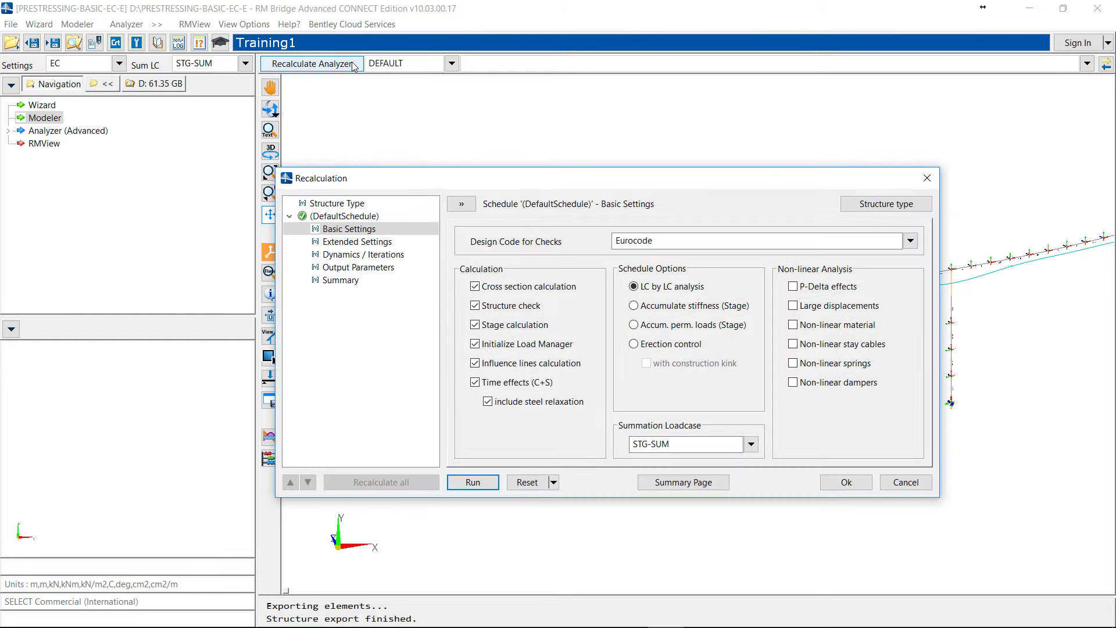
pyautogui.click(927, 178)
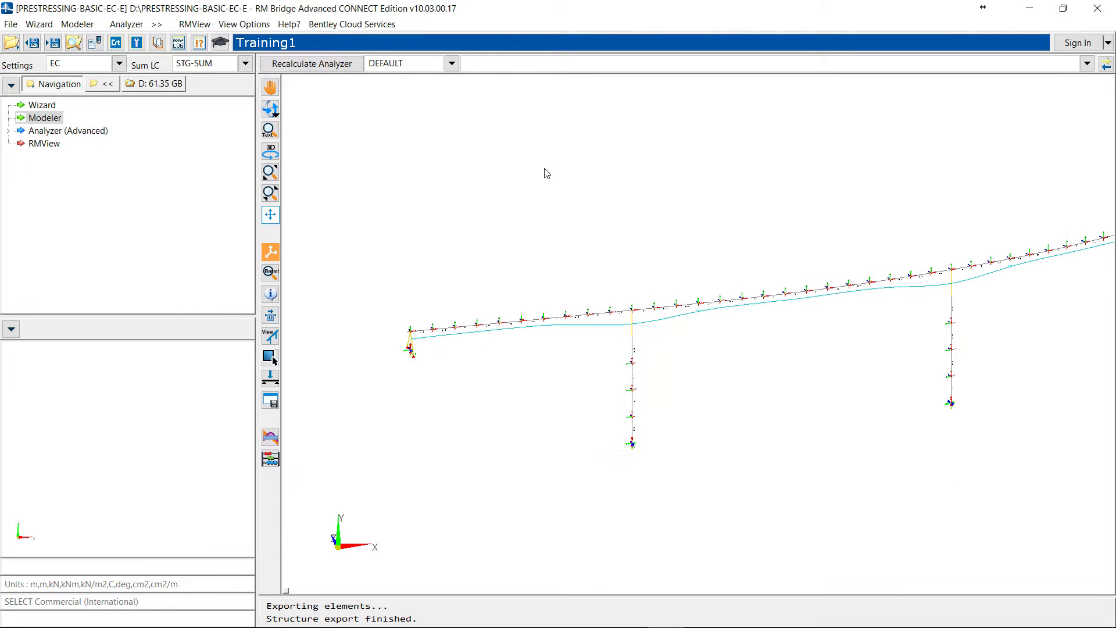
pyautogui.click(33, 130)
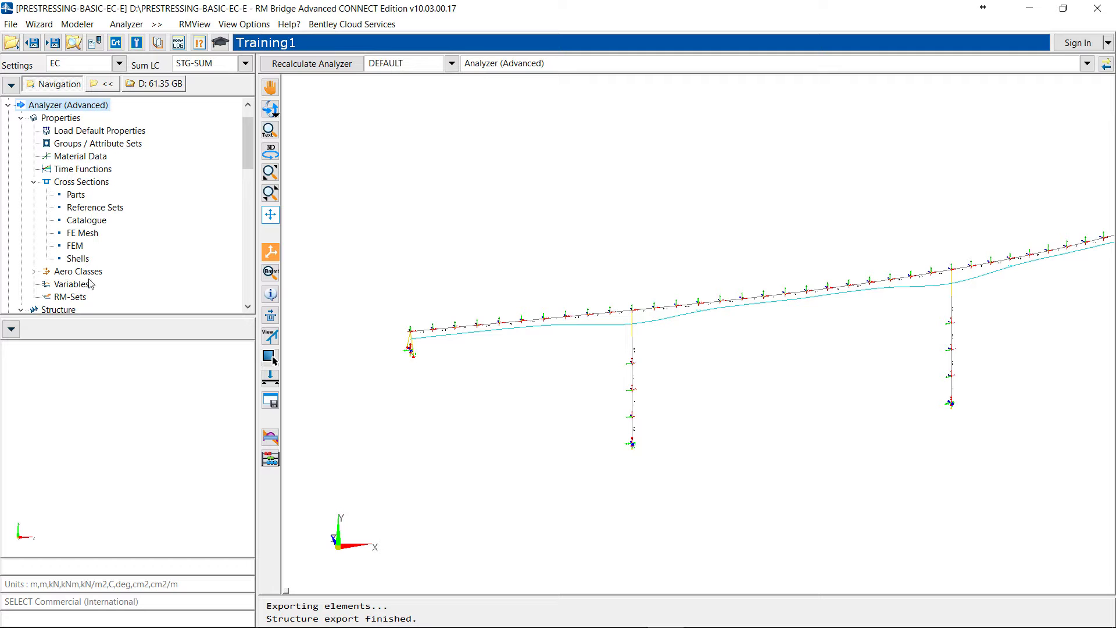
pyautogui.scroll(-7, 247, 176)
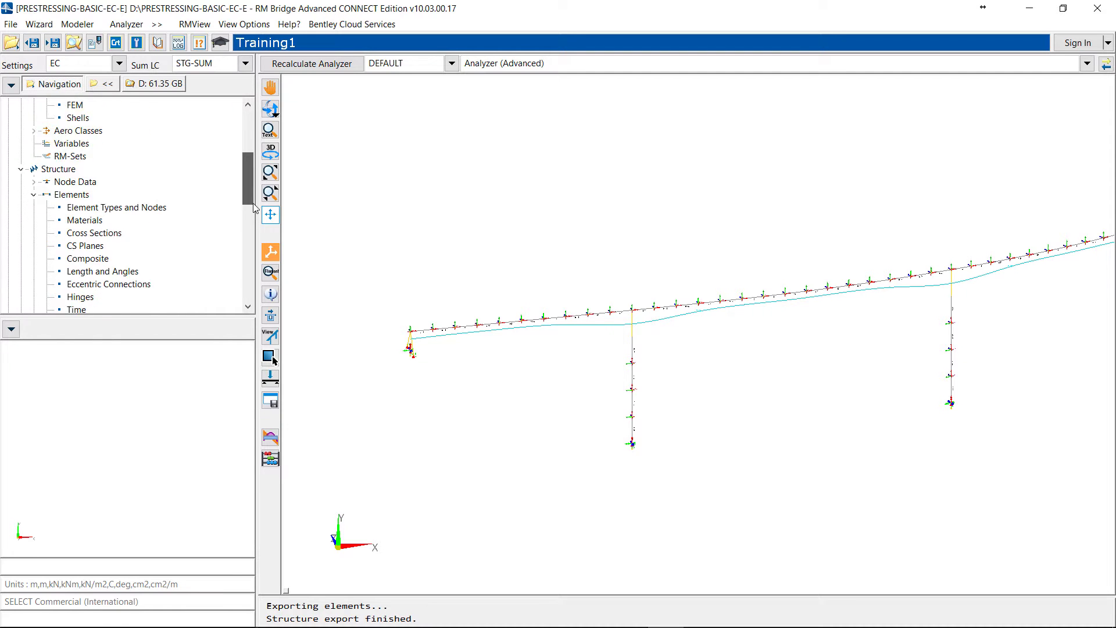
pyautogui.scroll(-5, 250, 233)
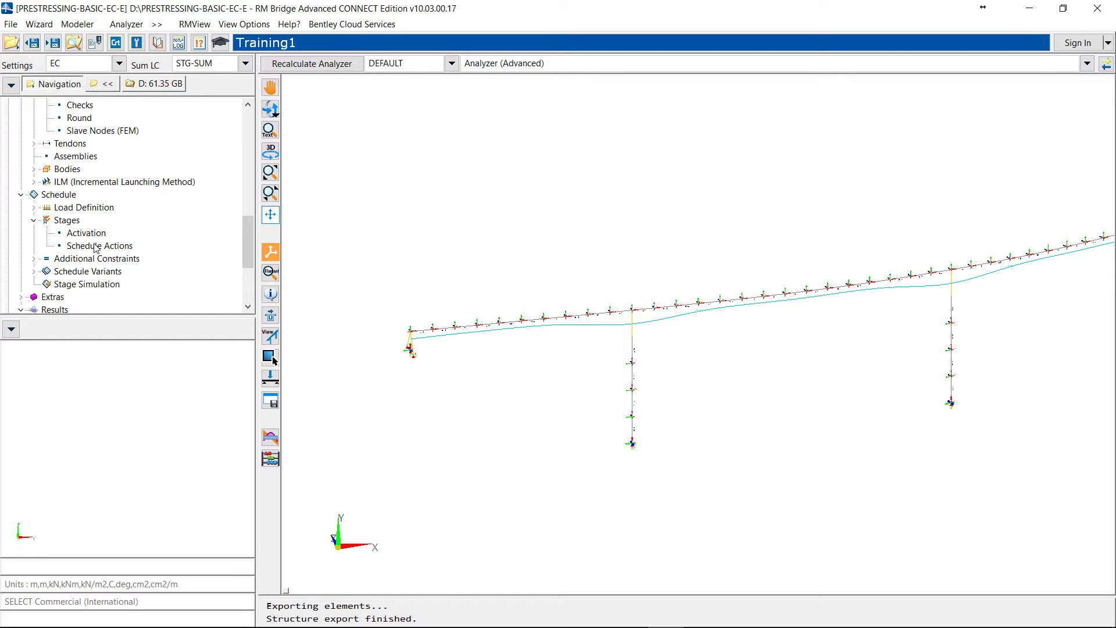
pyautogui.click(96, 246)
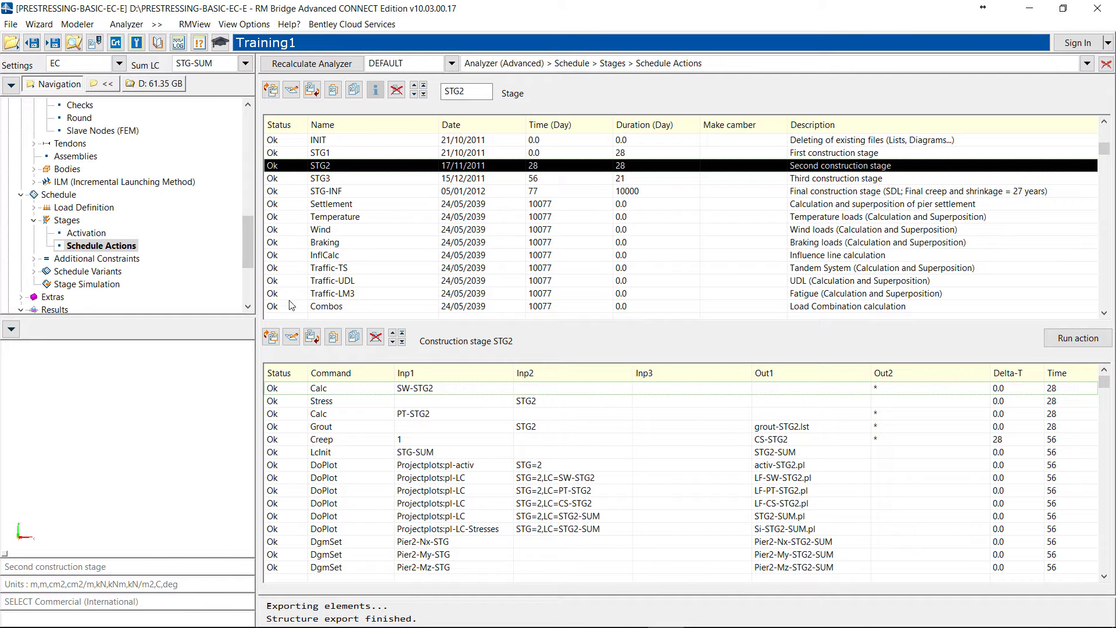
pyautogui.click(287, 67)
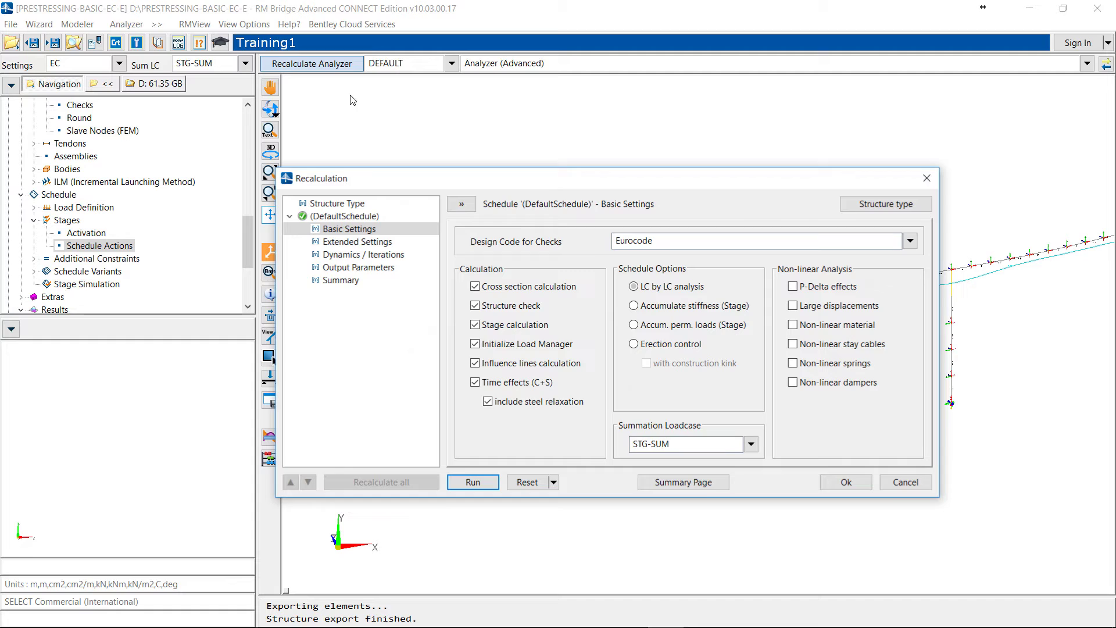
# - Run the full recalculation, finishing with 0 errors and 8 warnings, and close the Error File
pyautogui.click(472, 482)
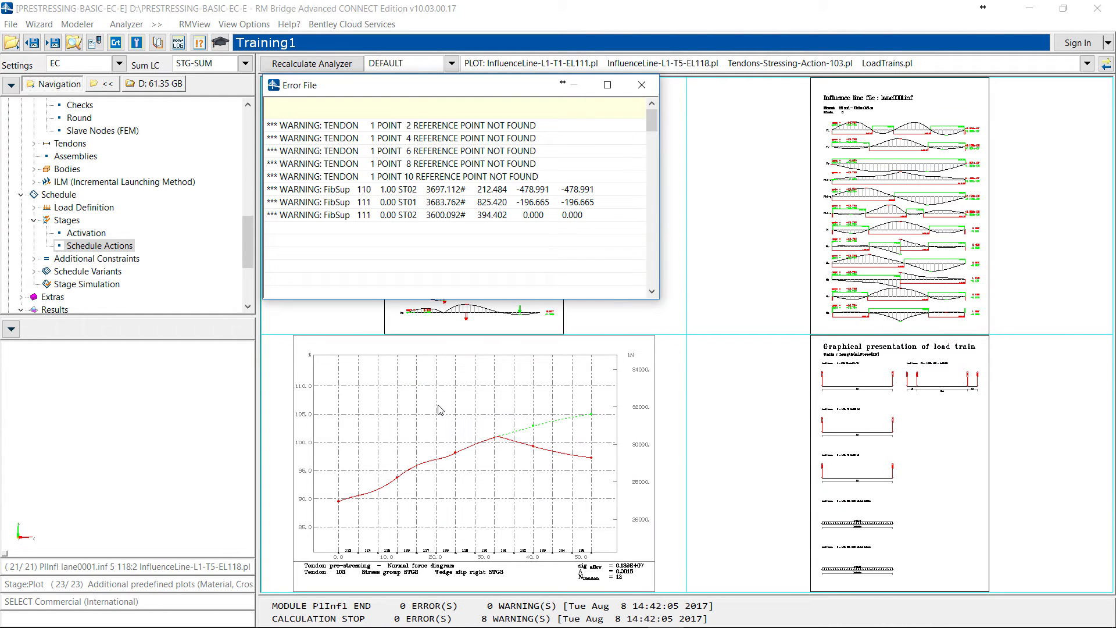
pyautogui.click(642, 85)
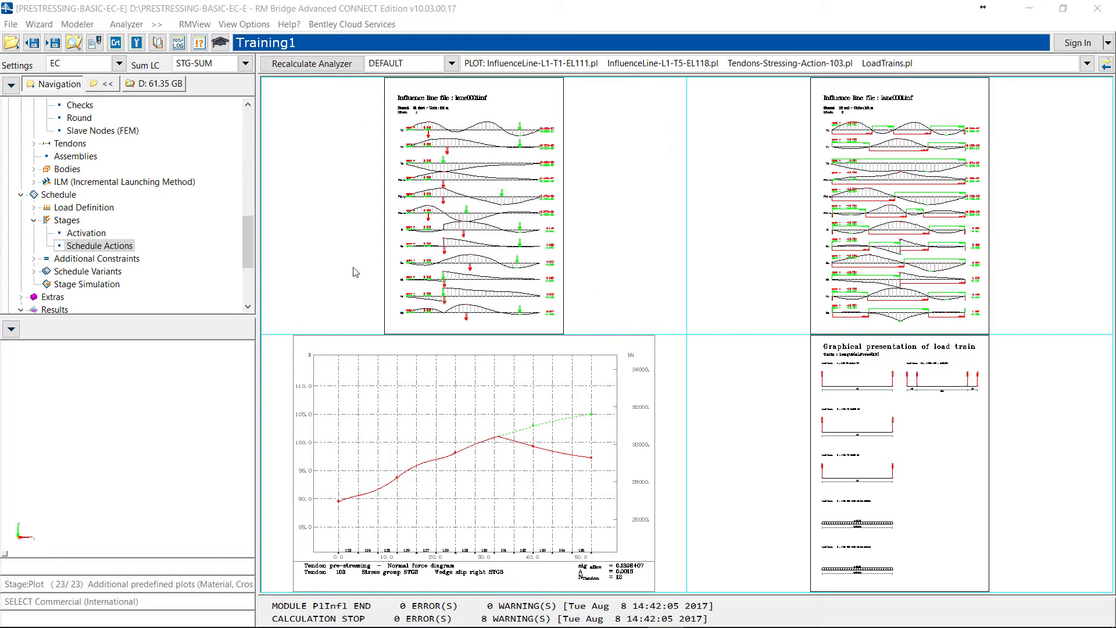
pyautogui.scroll(-4, 250, 249)
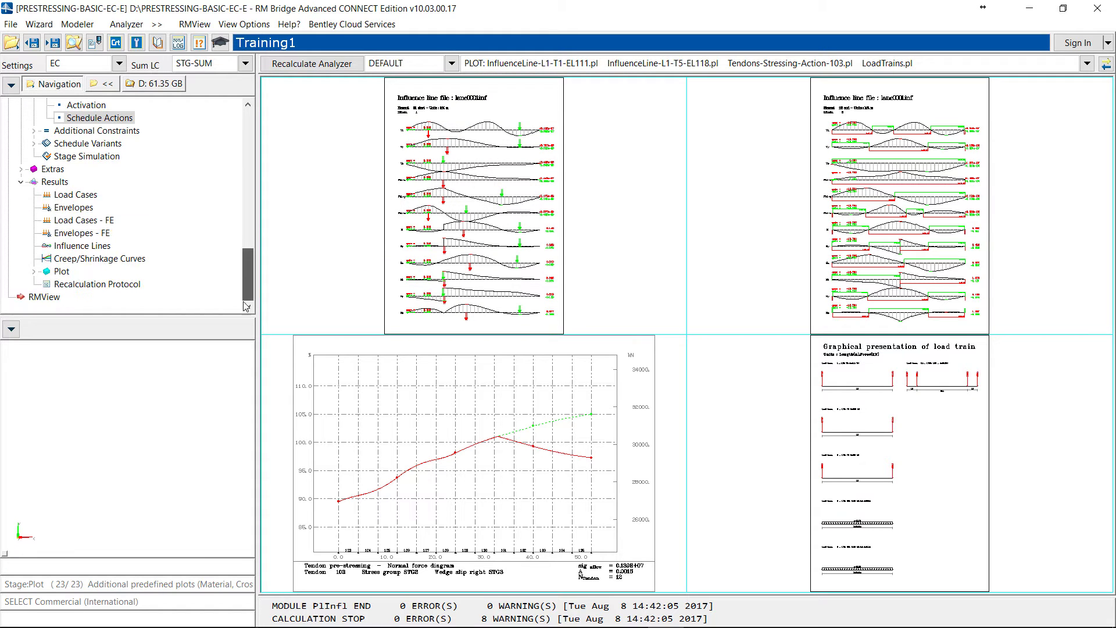
# - Load the Comb5.sup envelope with result line MinSigXX and stress point ST01, and show stresses
pyautogui.click(73, 208)
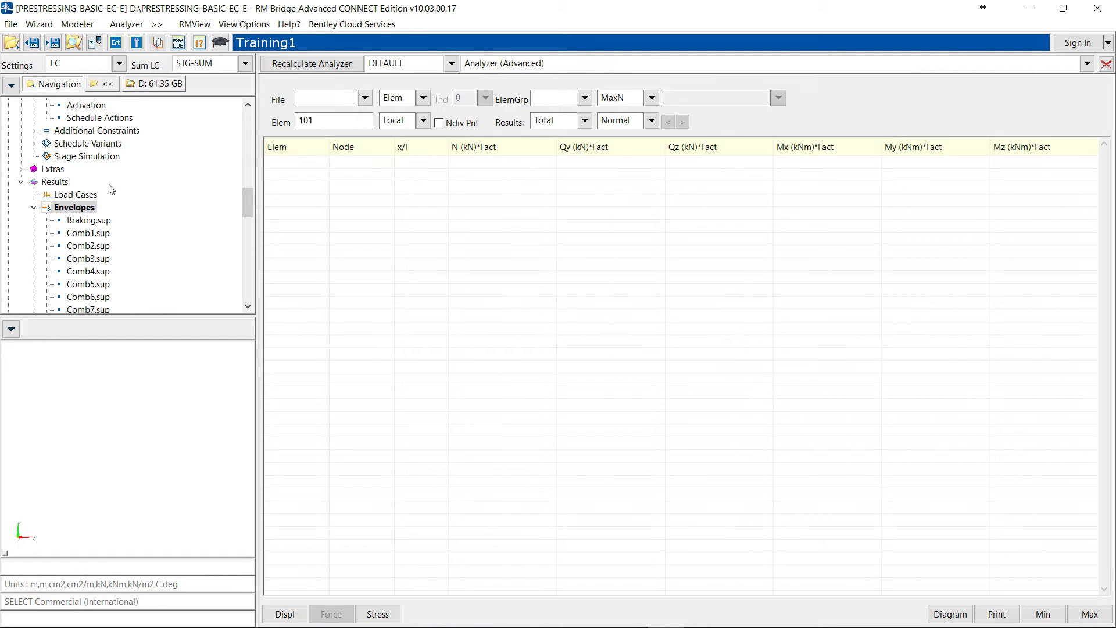
pyautogui.click(90, 285)
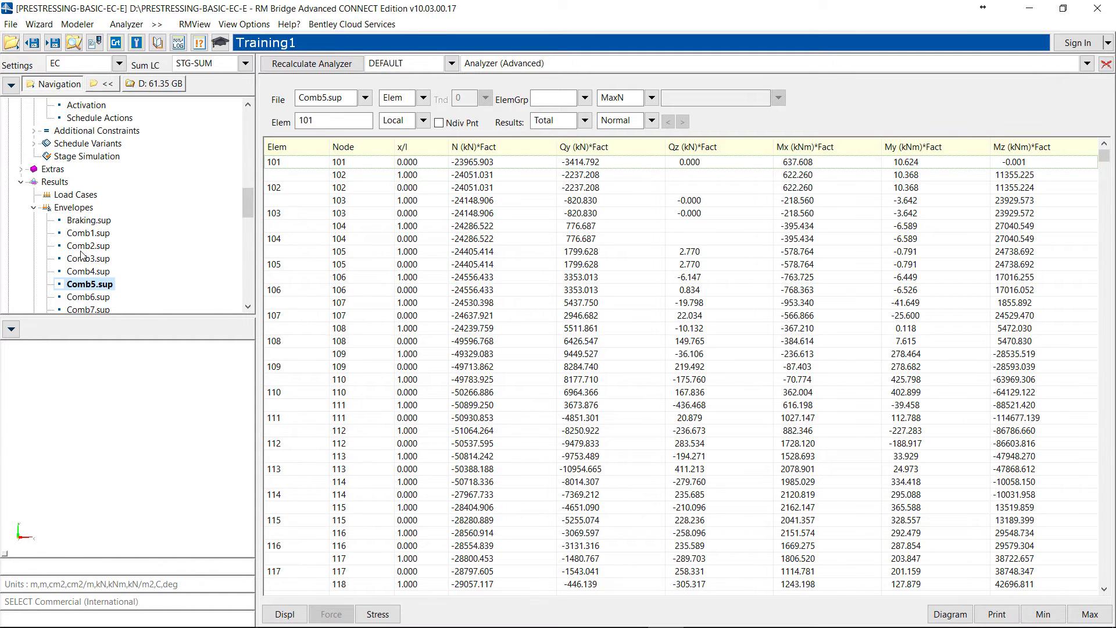
pyautogui.click(653, 98)
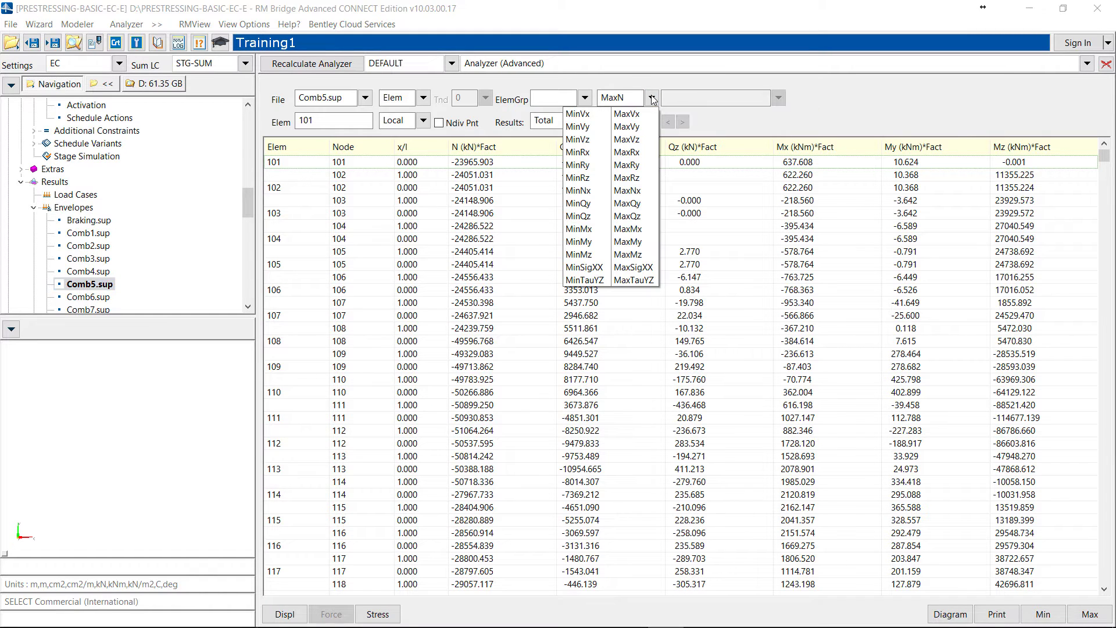
pyautogui.click(585, 267)
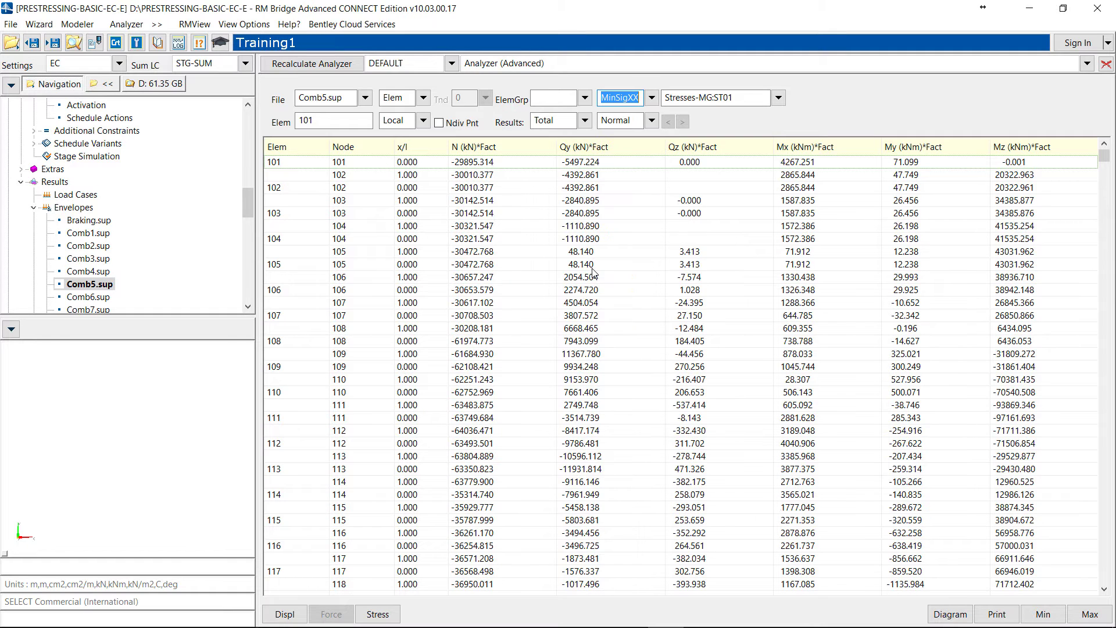
pyautogui.click(779, 98)
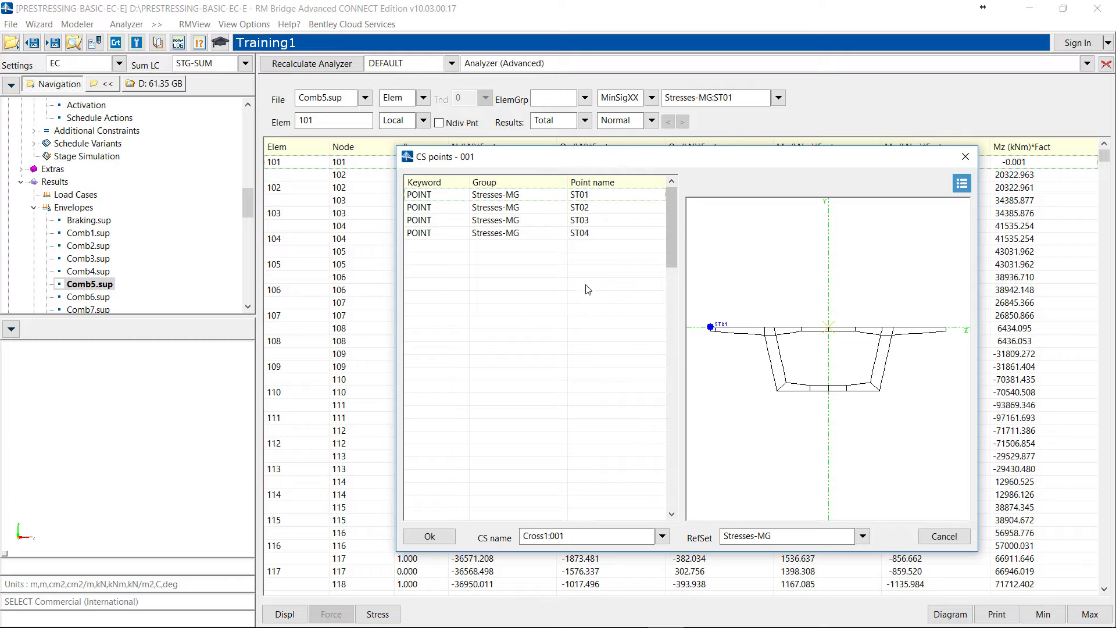
pyautogui.click(508, 201)
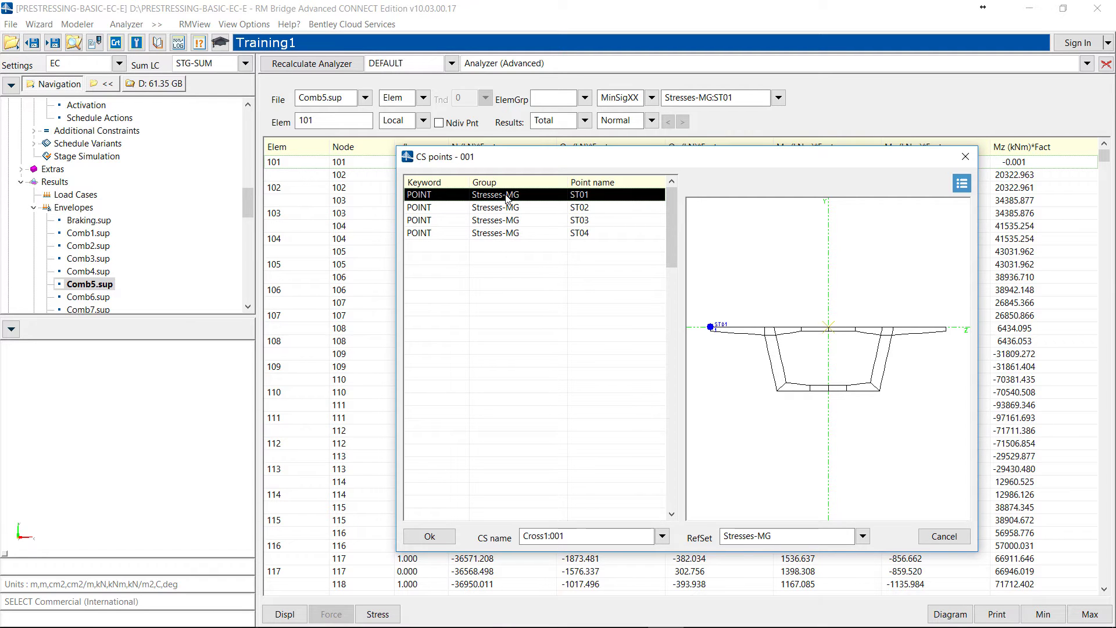
pyautogui.click(441, 539)
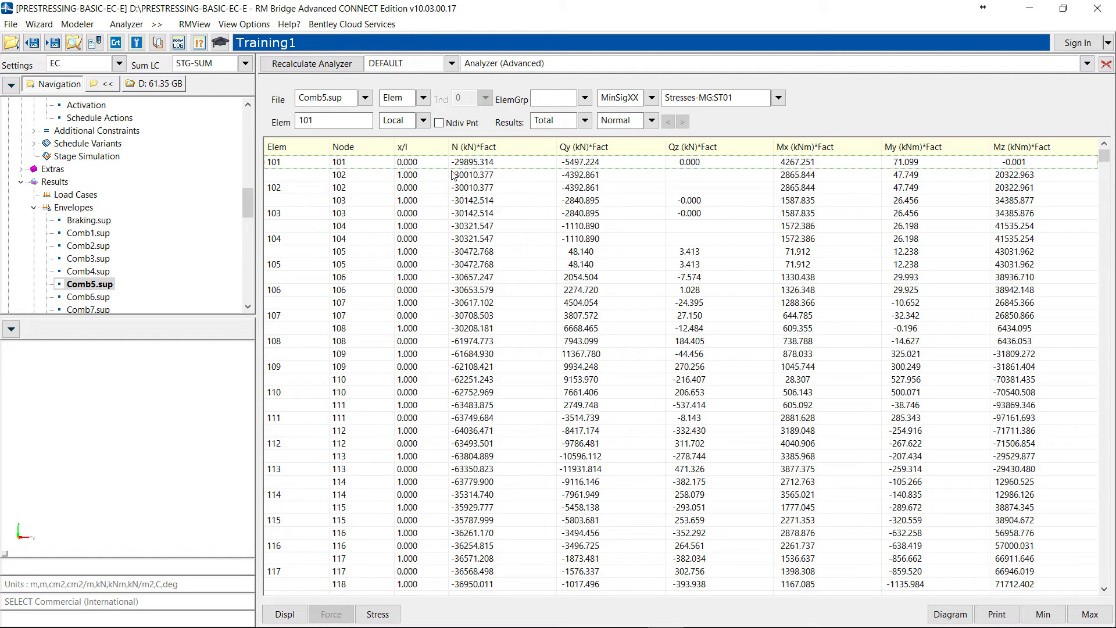
pyautogui.click(378, 614)
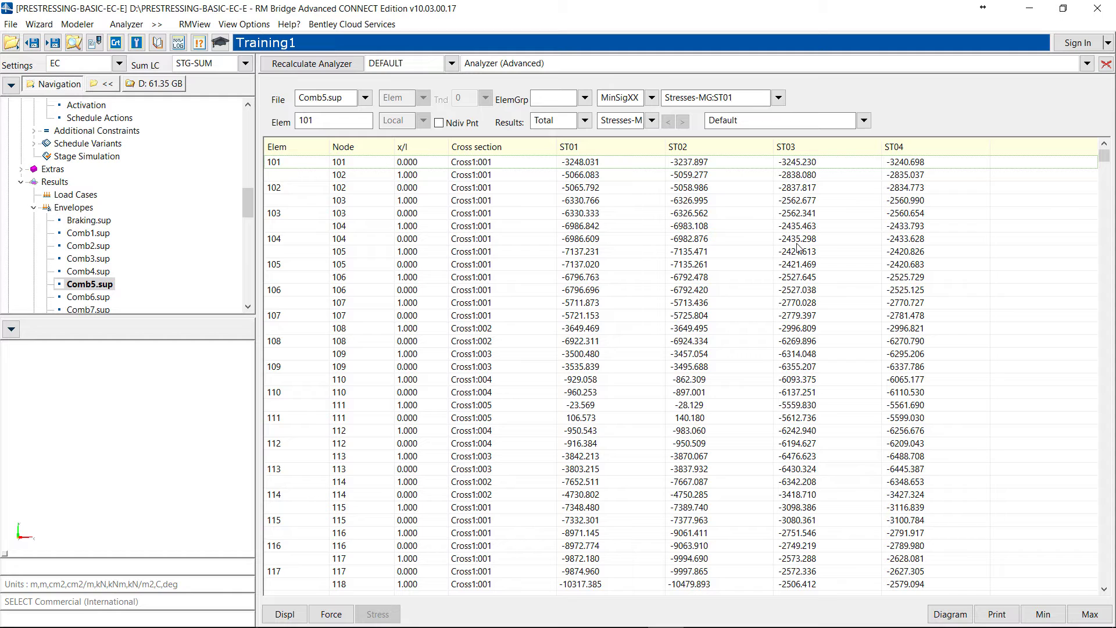
# - Switch the envelope result line to MaxSigXX, then to MinTauYZ
pyautogui.click(652, 98)
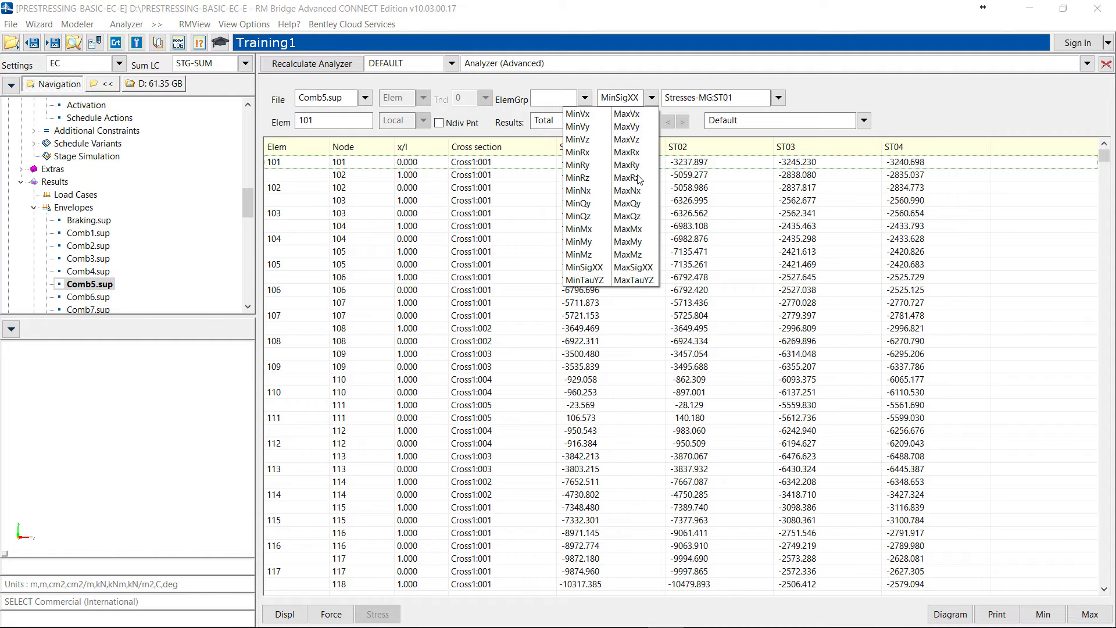
pyautogui.click(634, 268)
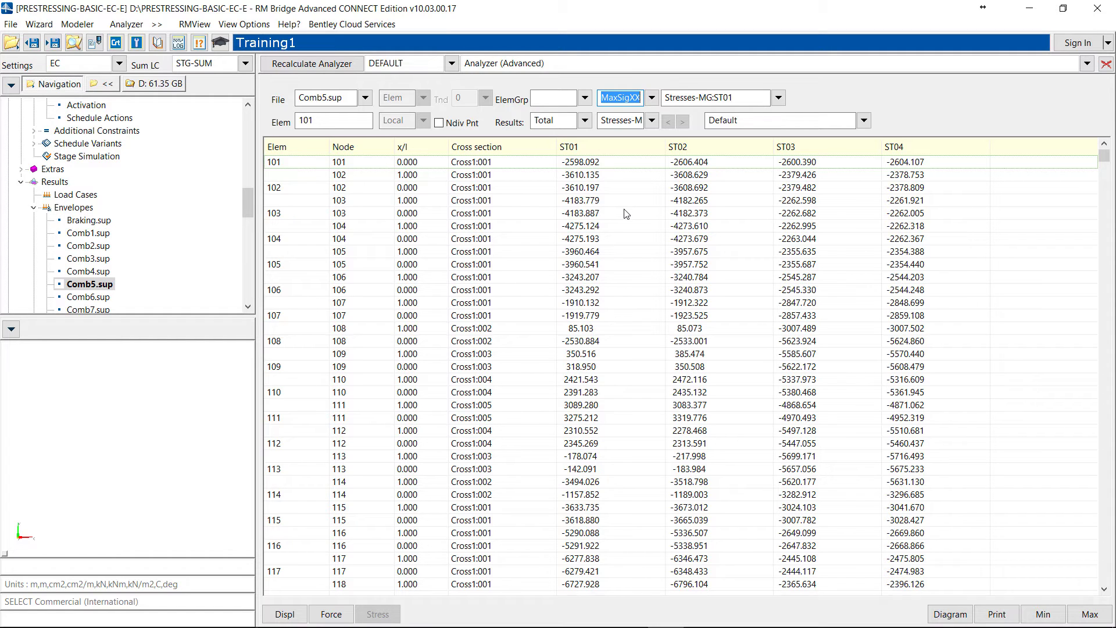
pyautogui.click(652, 98)
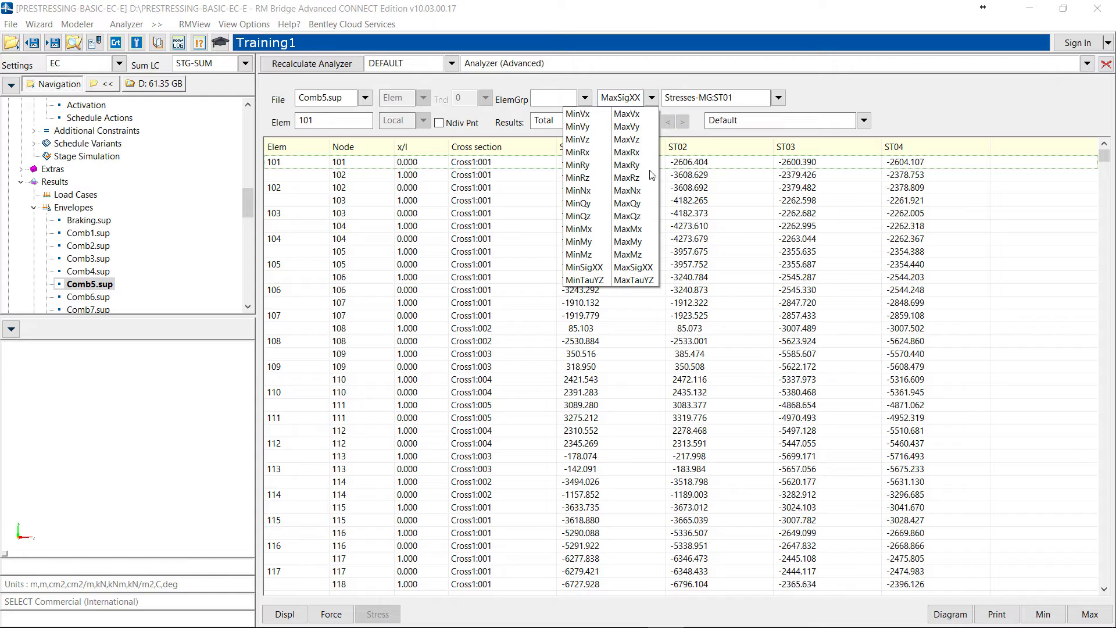
pyautogui.click(599, 282)
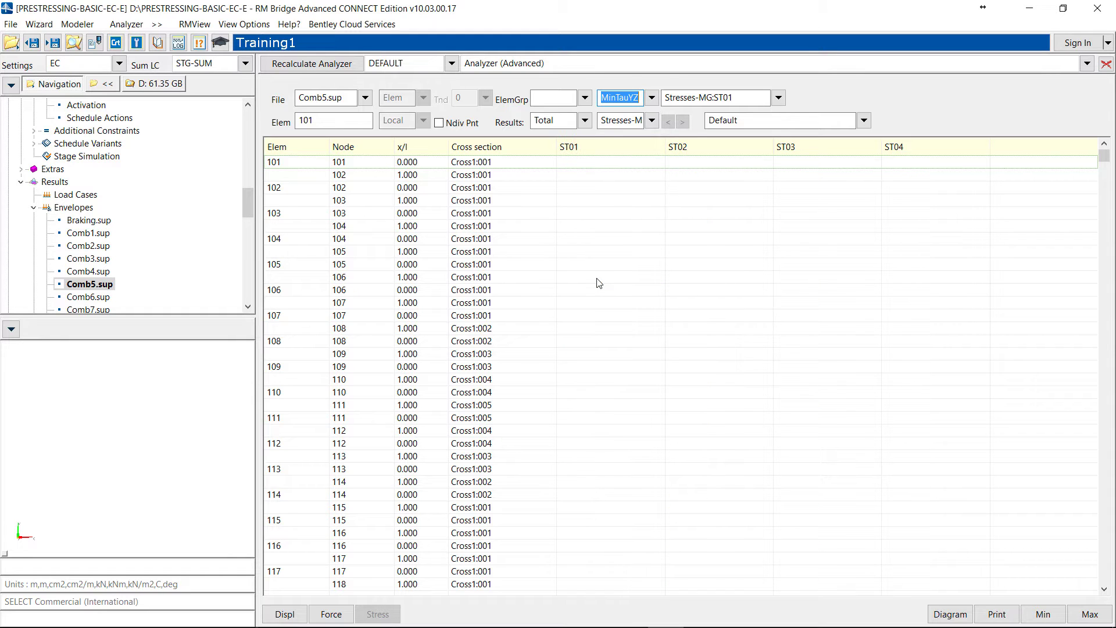
# - Set the reference stress point to ST03, then to ST04 on the right web
pyautogui.click(778, 98)
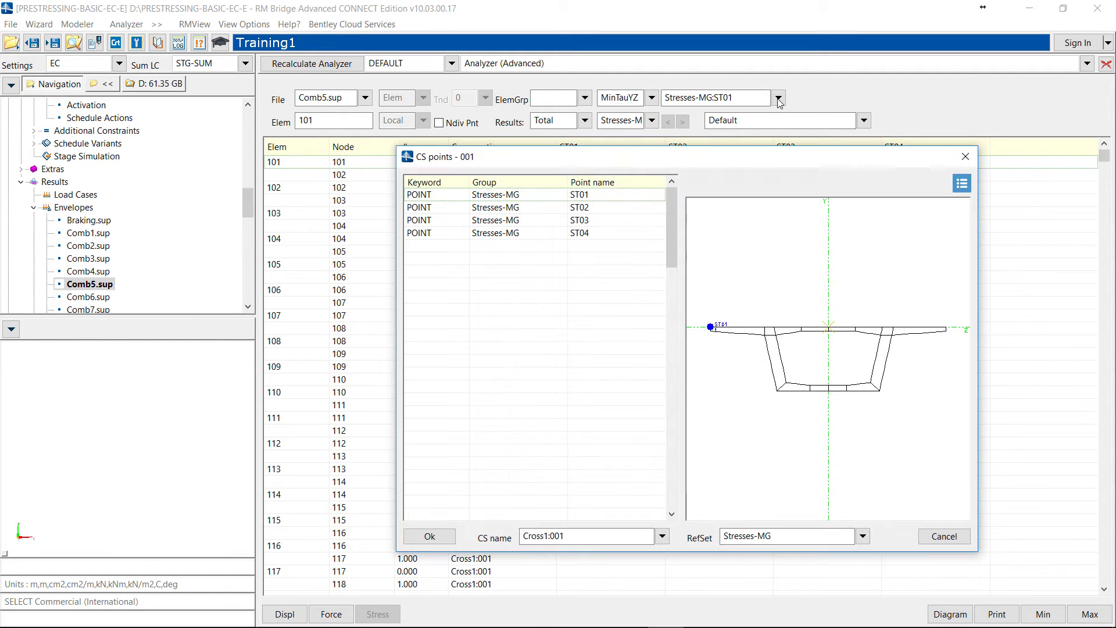
pyautogui.click(479, 222)
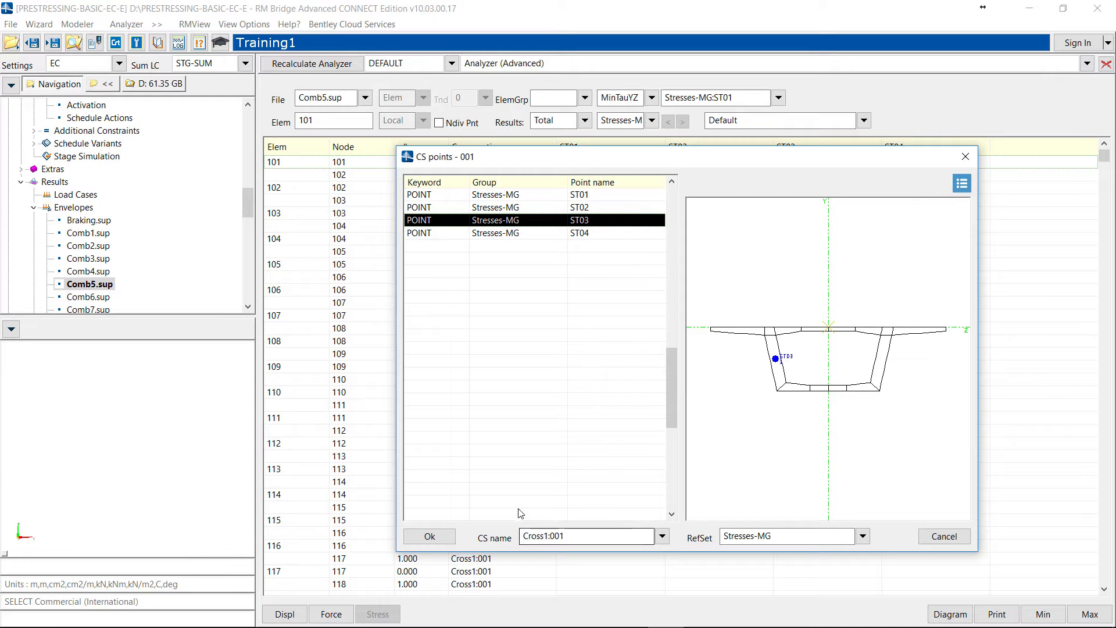
pyautogui.click(447, 536)
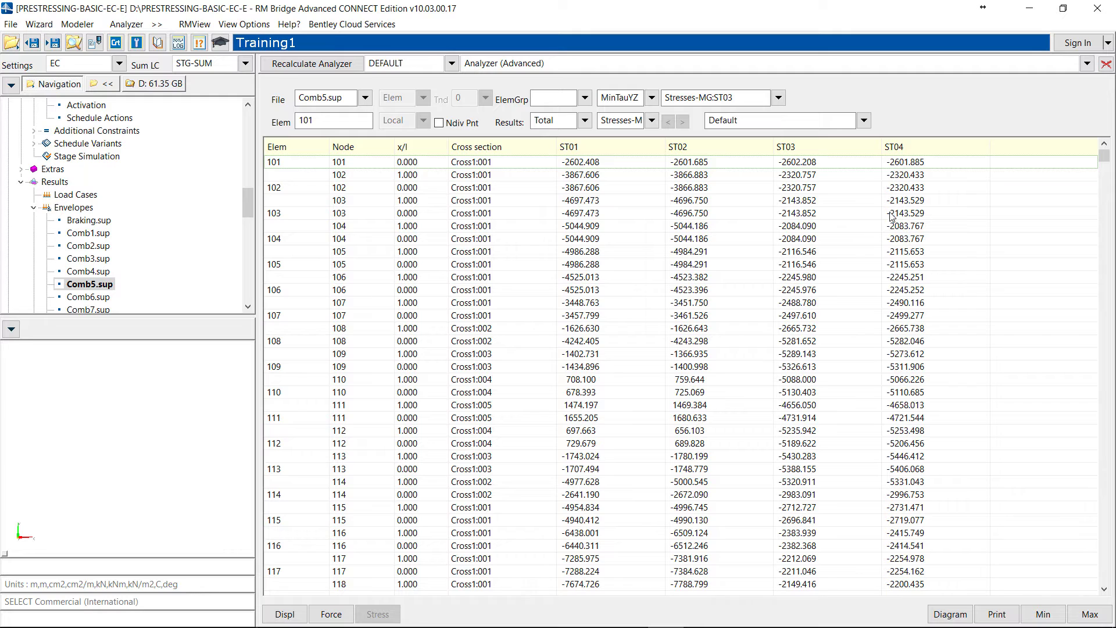
pyautogui.click(778, 98)
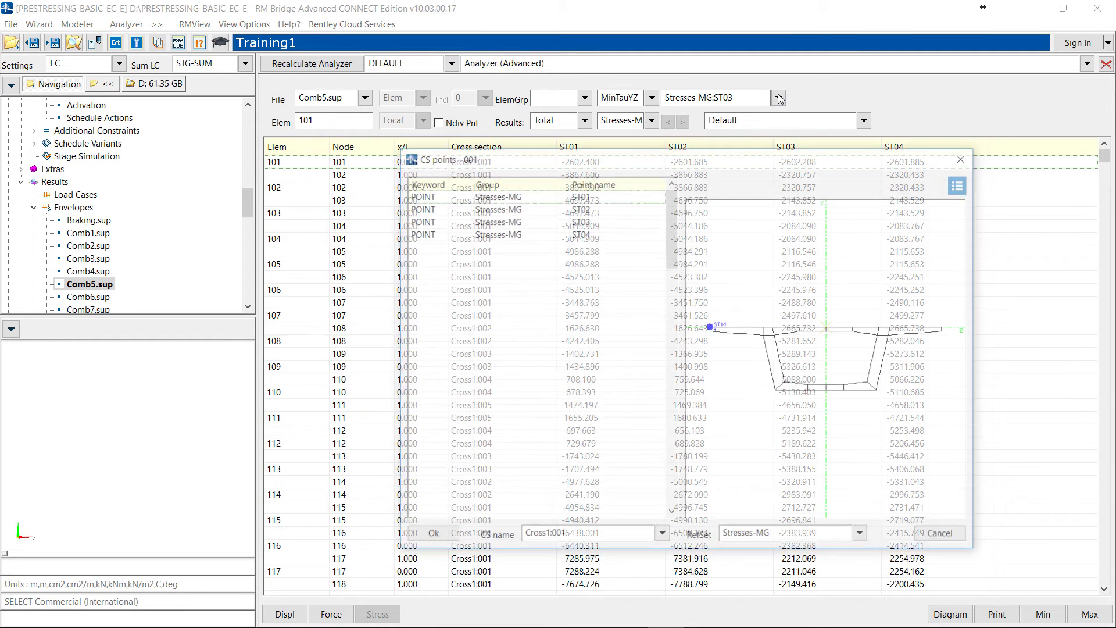
pyautogui.click(580, 235)
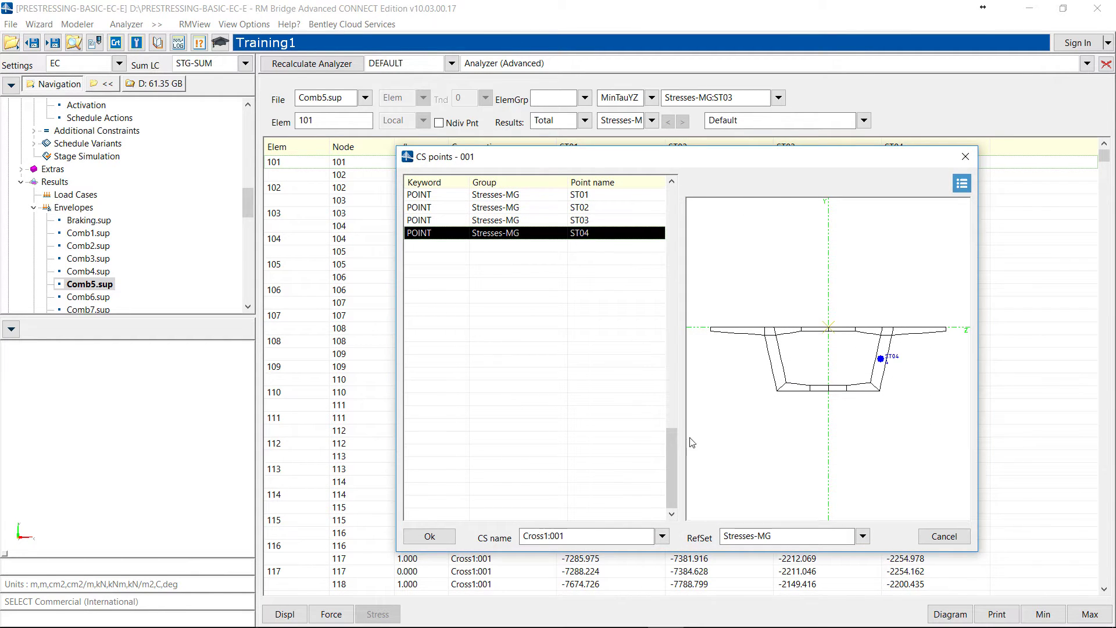
pyautogui.click(429, 535)
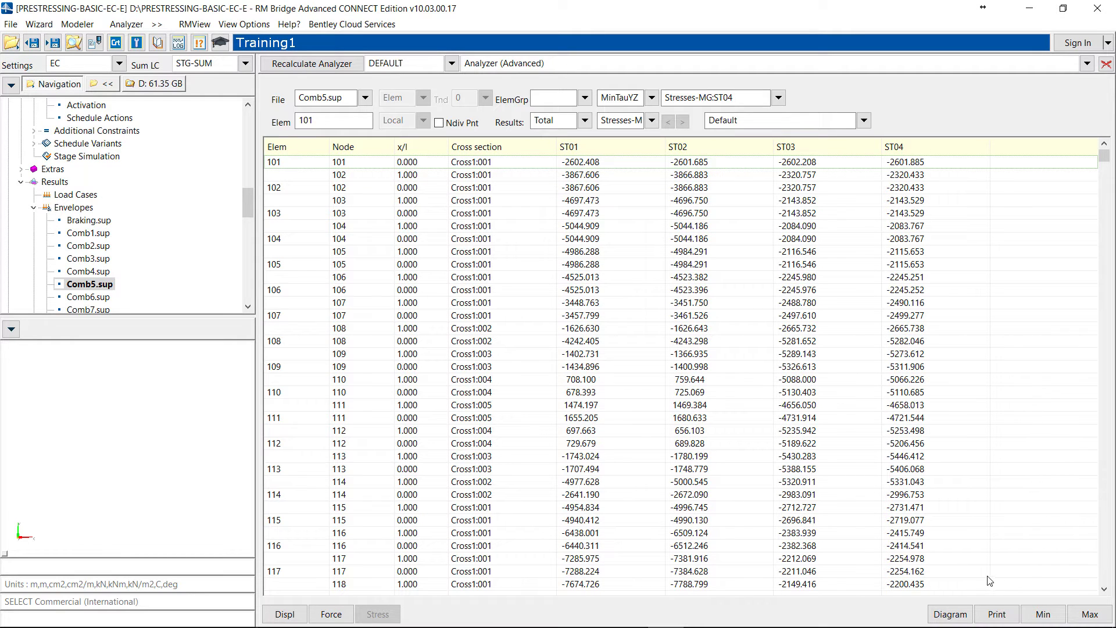
# - Plot the stress diagram along the girder at stress point ST03, then close it
pyautogui.click(952, 615)
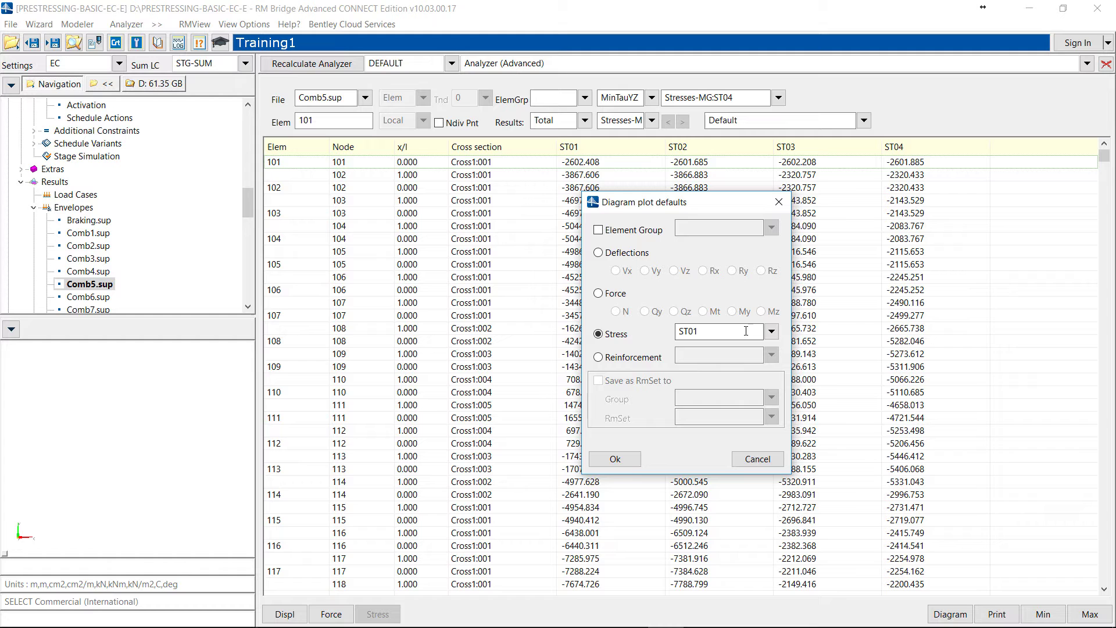
pyautogui.click(739, 329)
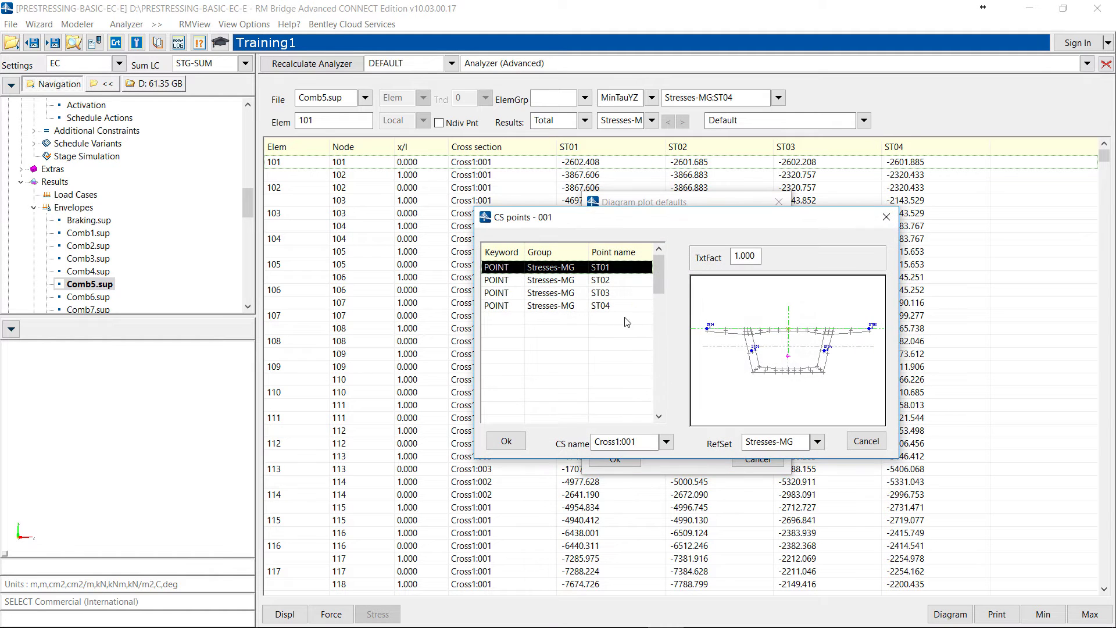
pyautogui.click(540, 293)
pyautogui.click(508, 442)
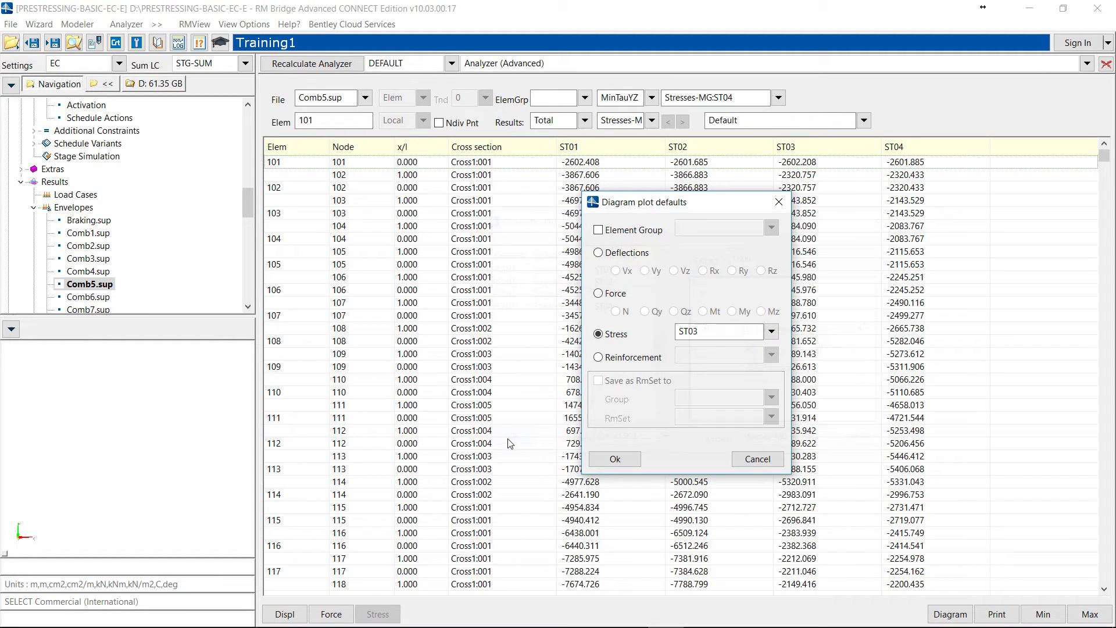
pyautogui.click(625, 459)
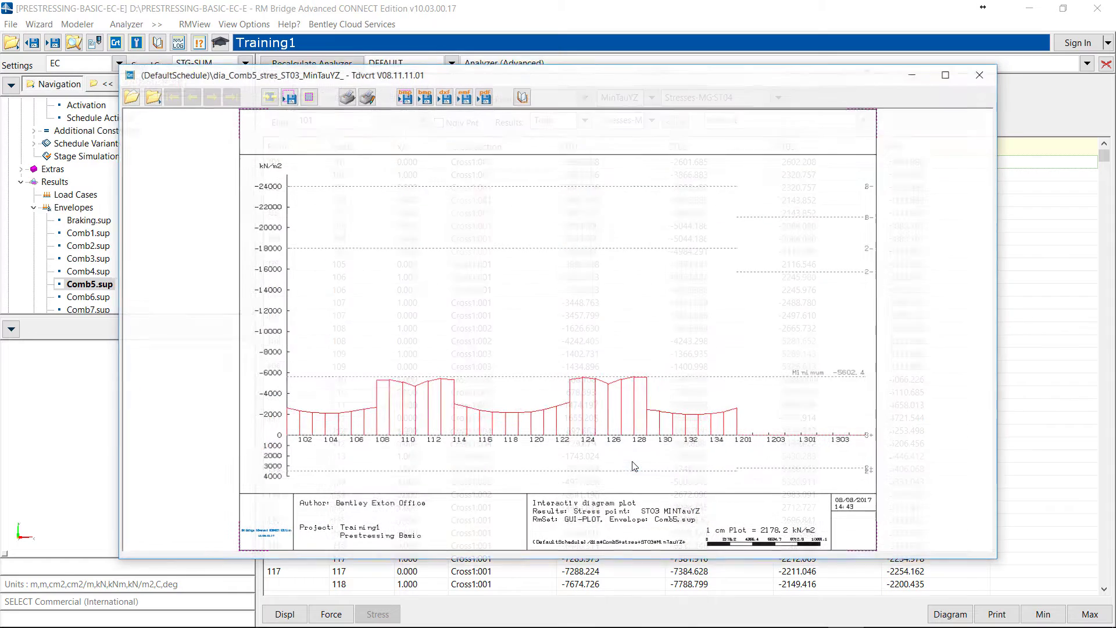
pyautogui.click(982, 73)
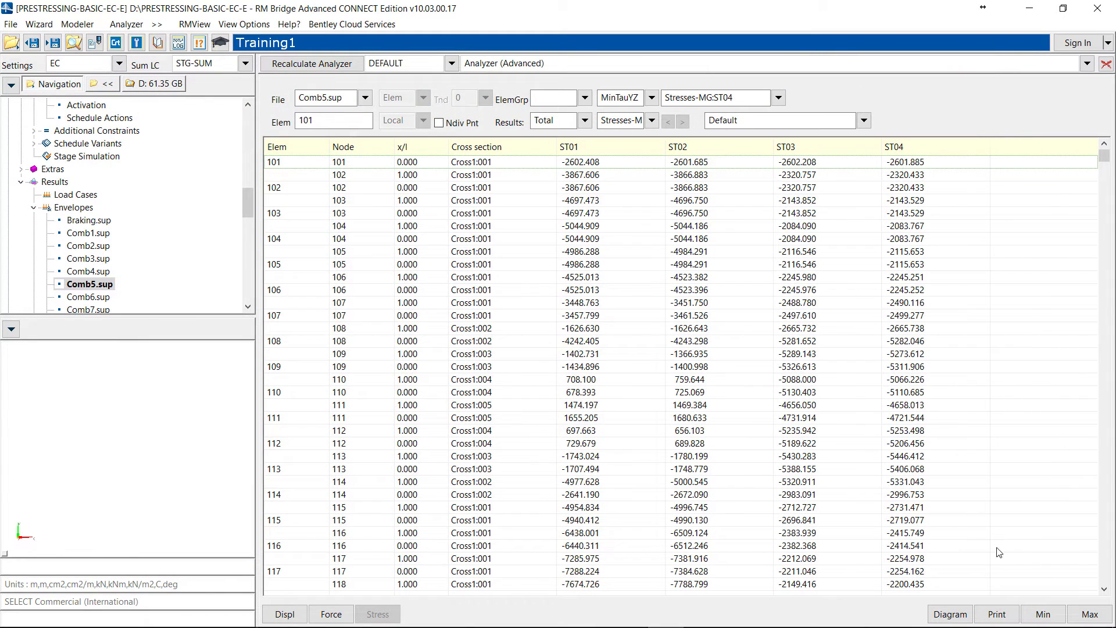
# - Export the results for element group MG as XLS output to res-Comb5.xls
pyautogui.click(997, 614)
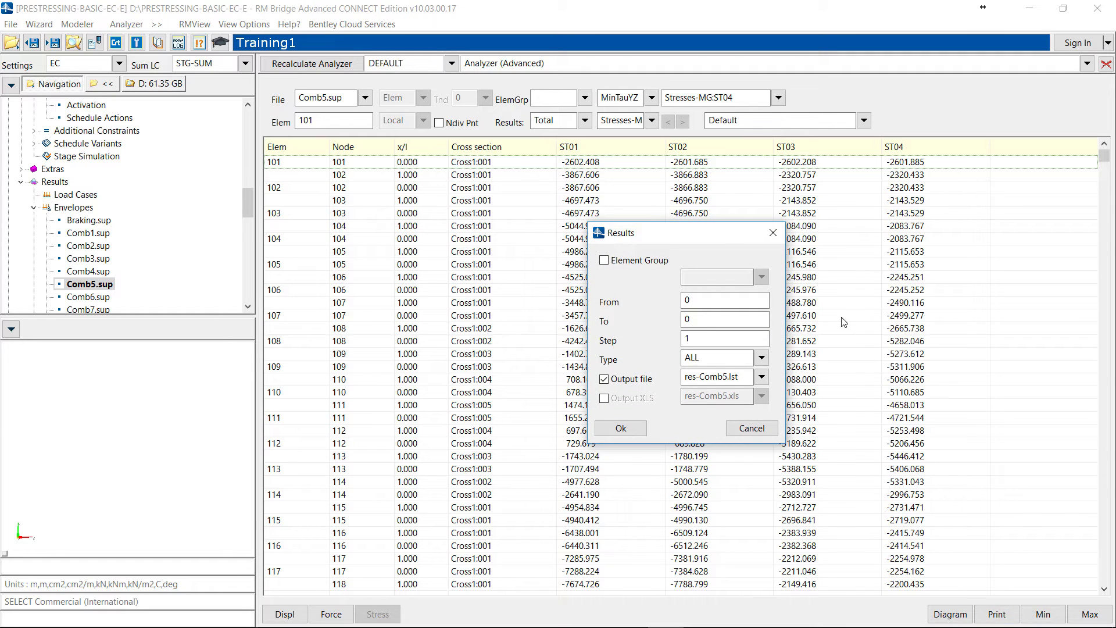
pyautogui.click(605, 382)
pyautogui.click(605, 399)
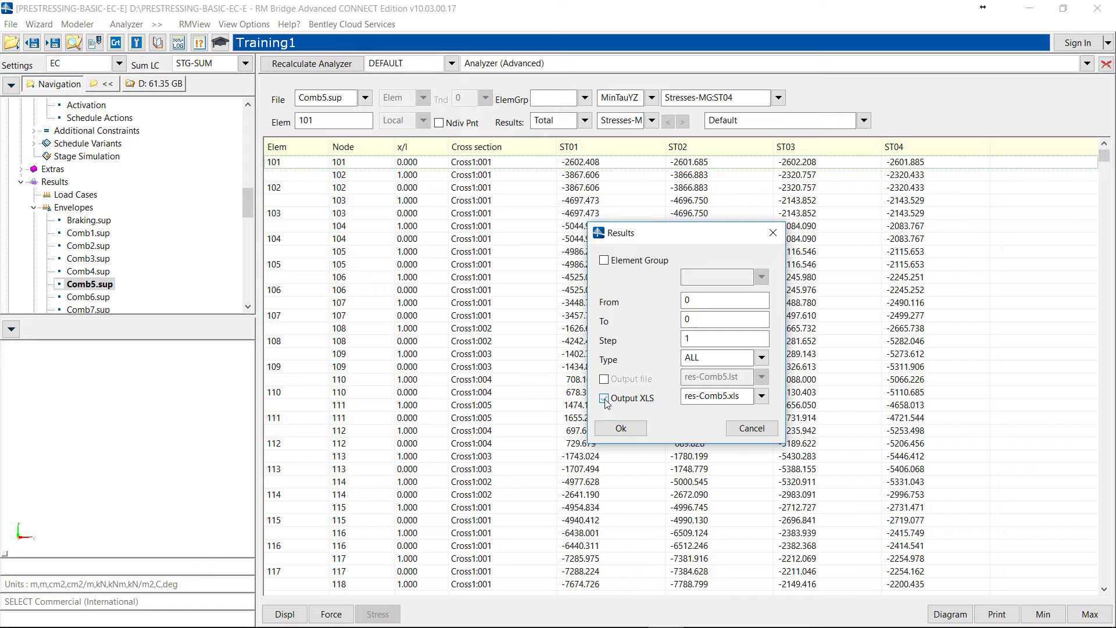
pyautogui.click(605, 261)
pyautogui.click(761, 277)
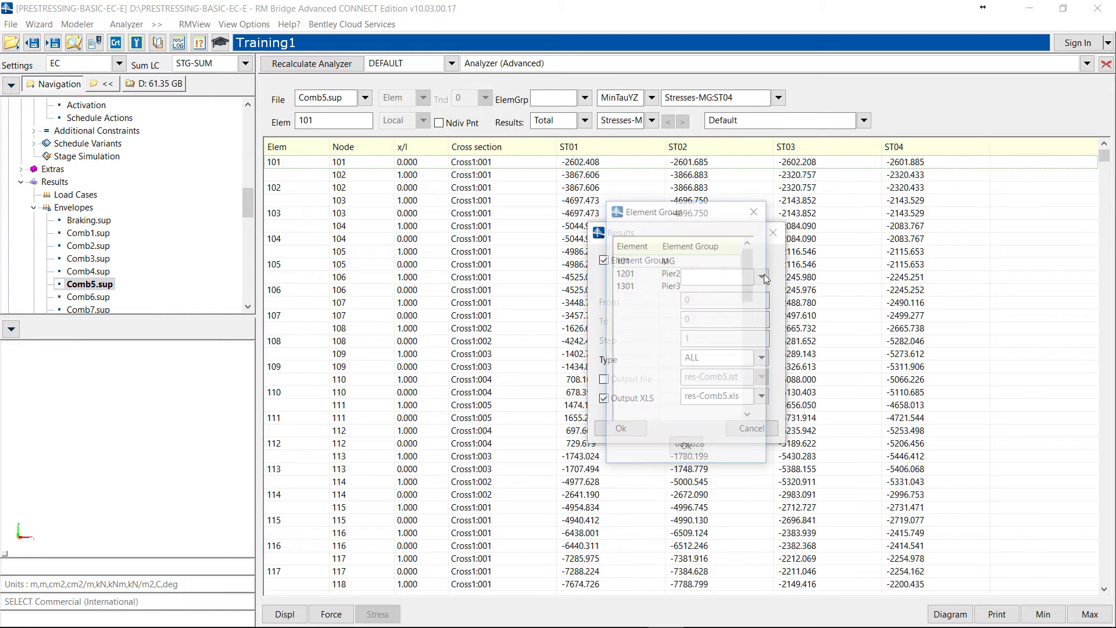
pyautogui.click(677, 261)
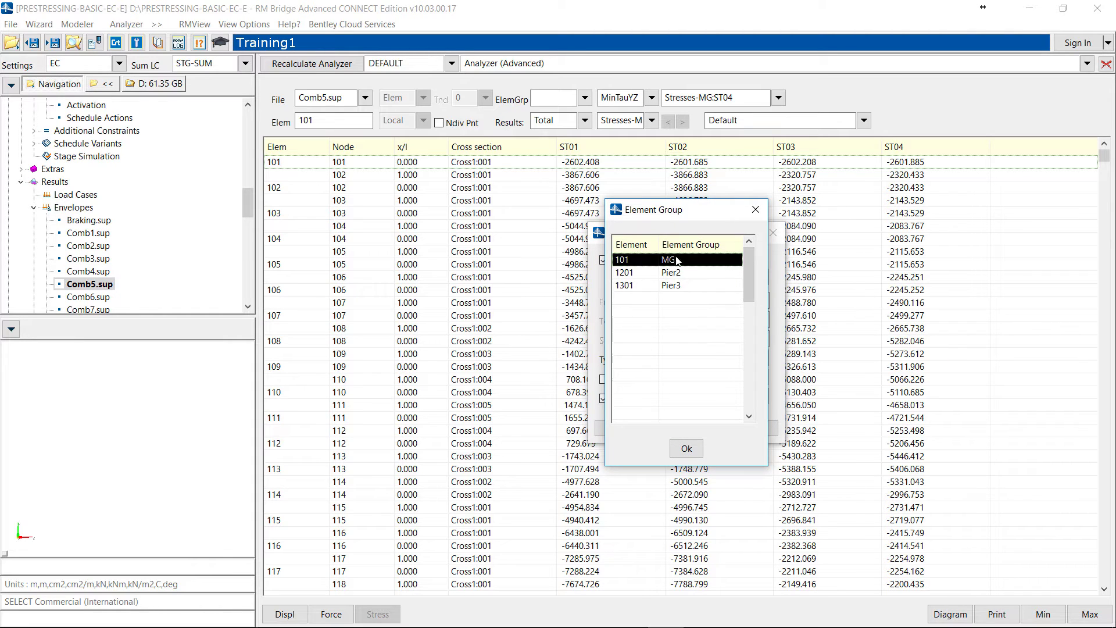
pyautogui.click(686, 448)
pyautogui.click(634, 432)
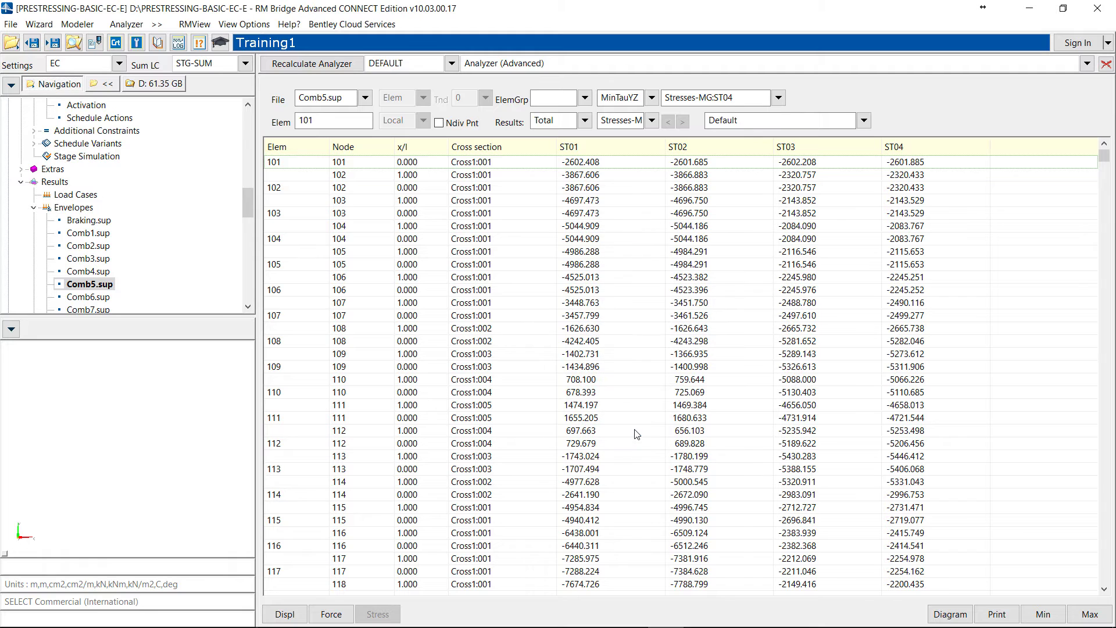
# - Open res-Comb5.xls from the (DefaultSchedule) folder in Excel and scroll through it
pyautogui.click(75, 44)
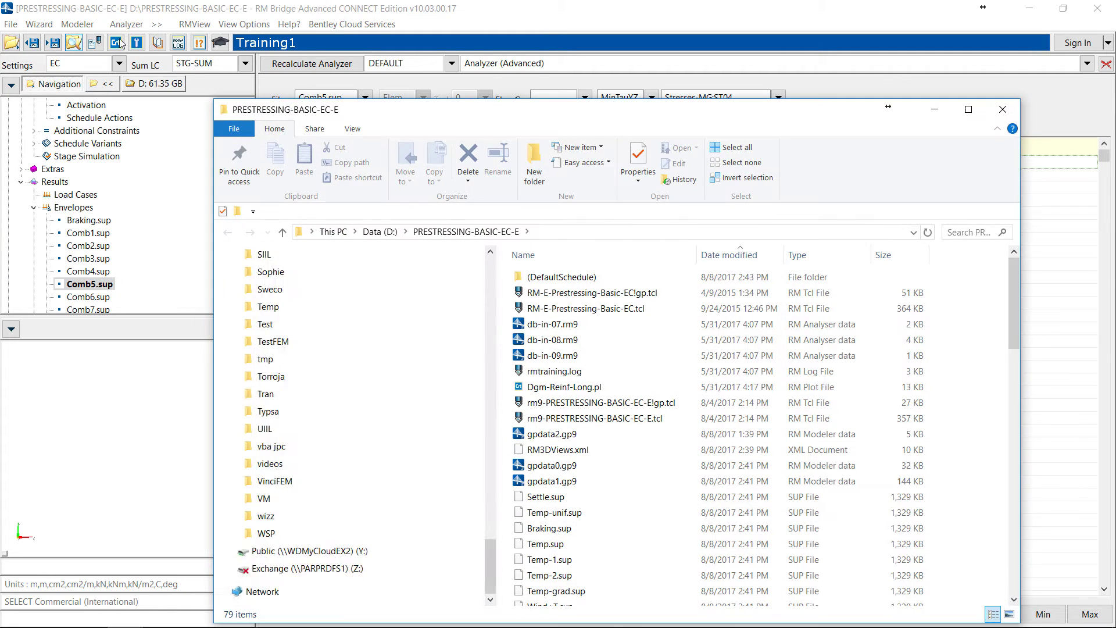
pyautogui.doubleClick(570, 278)
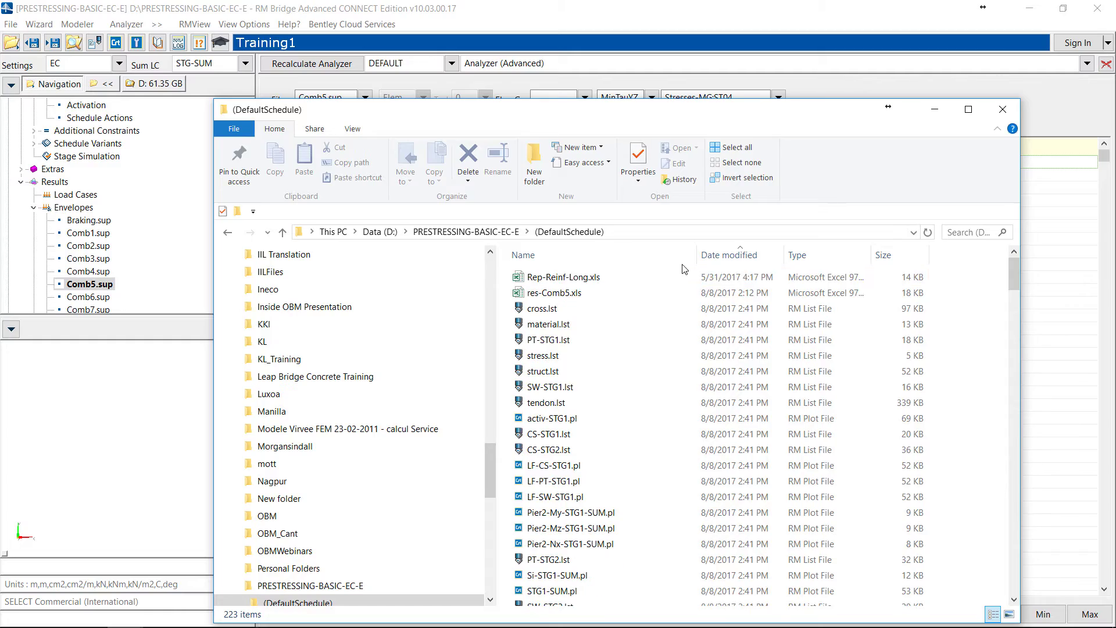
pyautogui.doubleClick(580, 293)
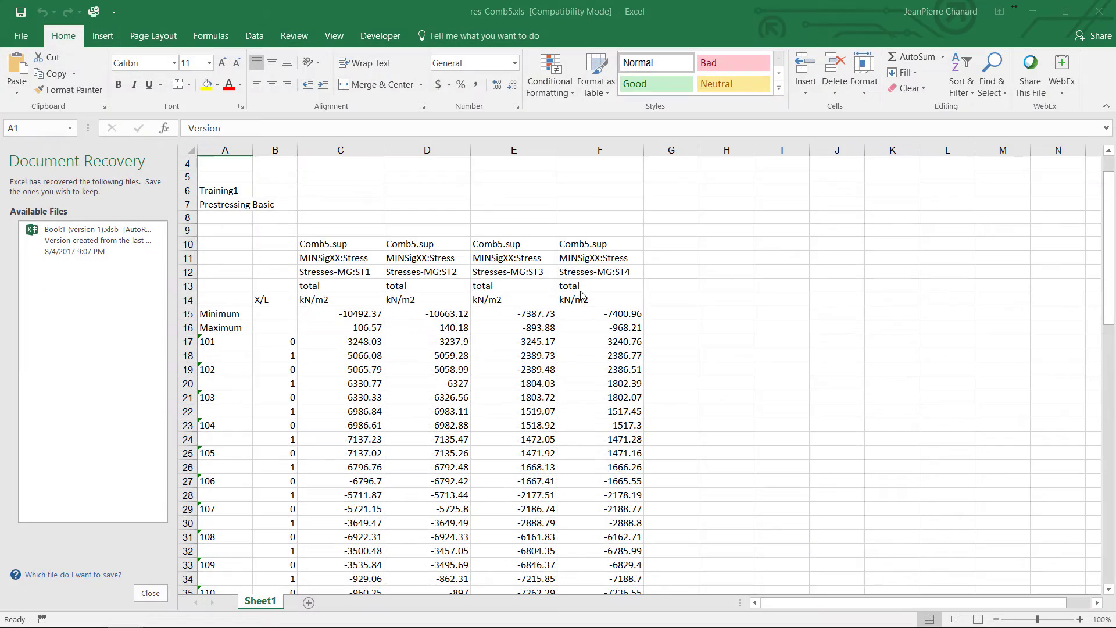
pyautogui.scroll(-14, 615, 271)
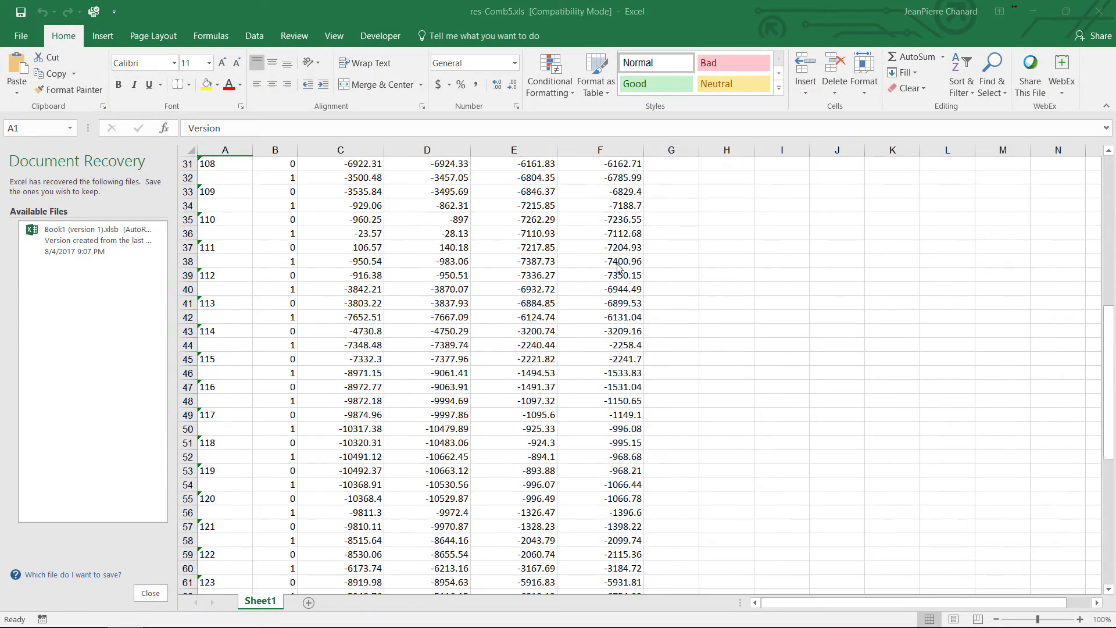
pyautogui.scroll(-7, 618, 267)
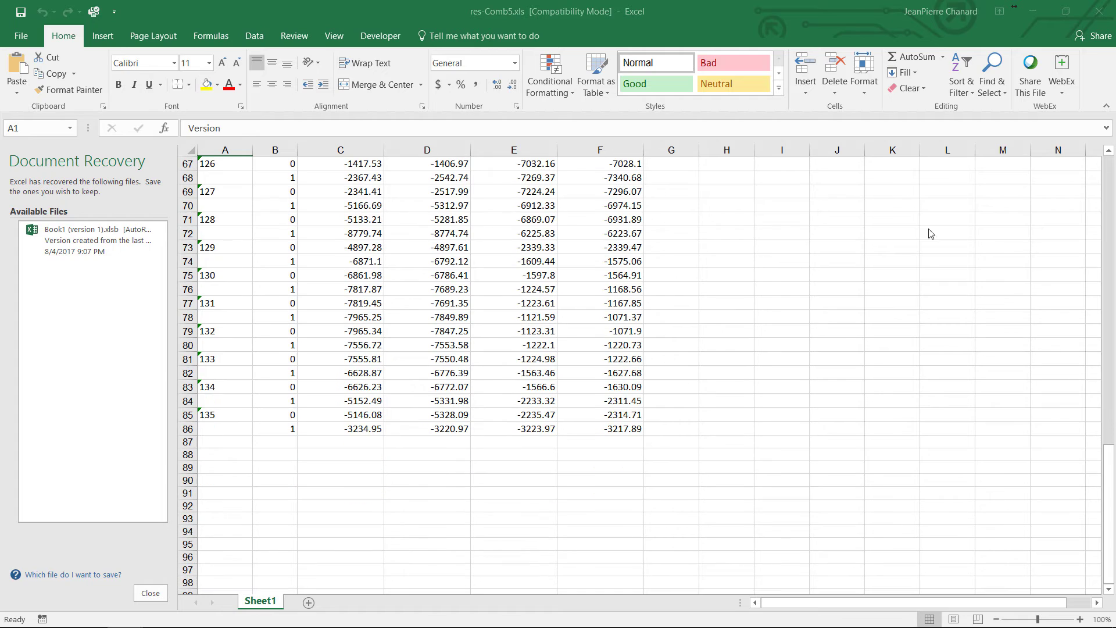
# - Close Excel, File Explorer and the stress table, then open the 3D view's presented-results options
pyautogui.click(1108, 13)
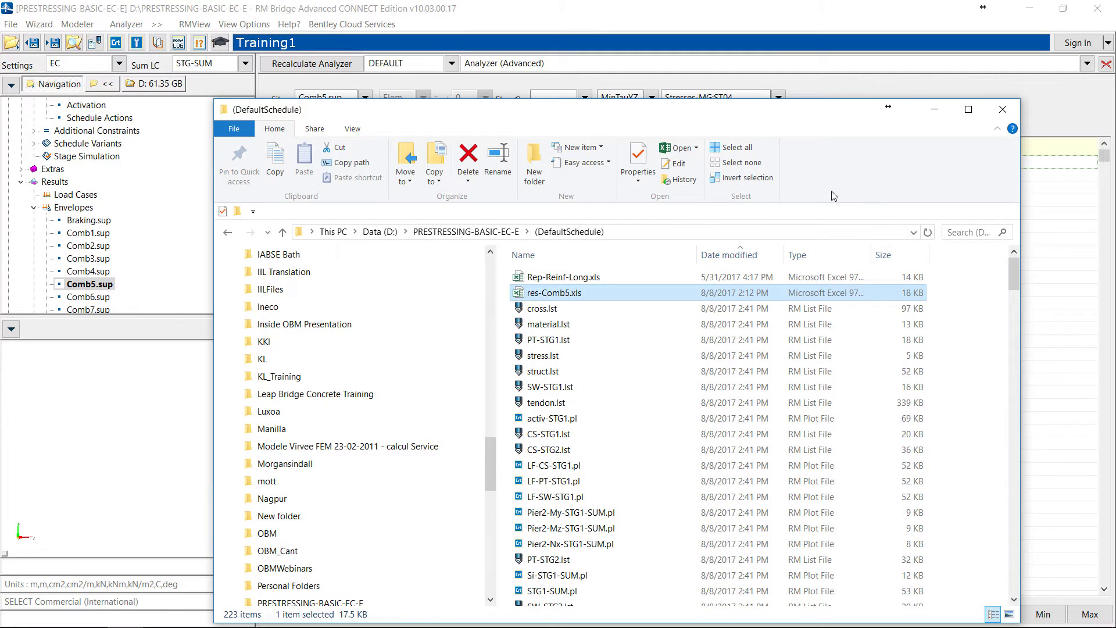
pyautogui.click(1039, 82)
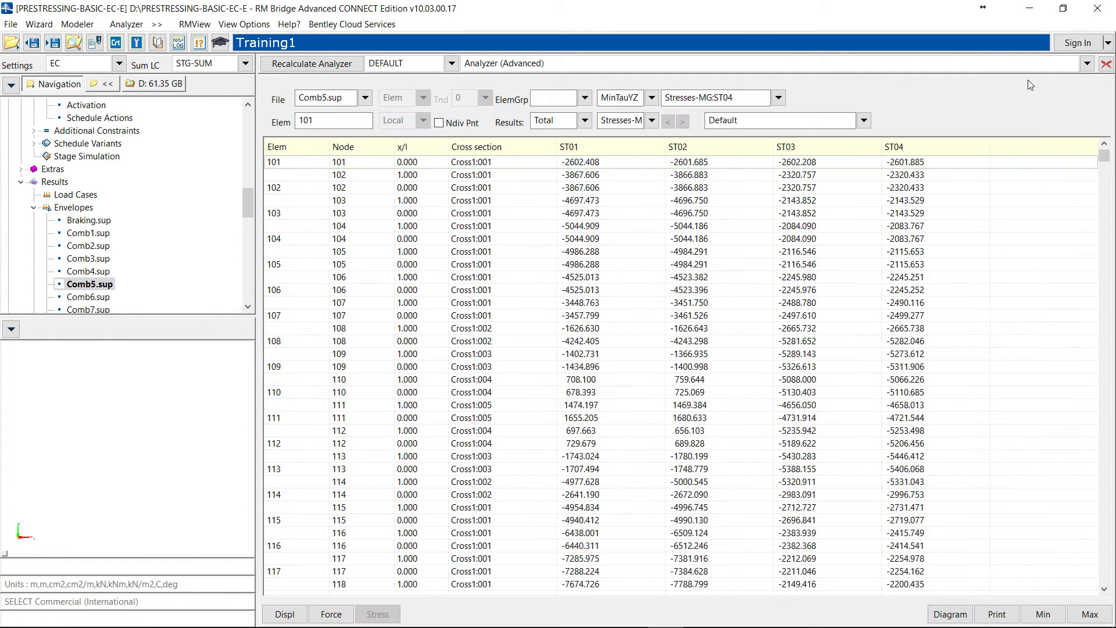
pyautogui.click(1107, 64)
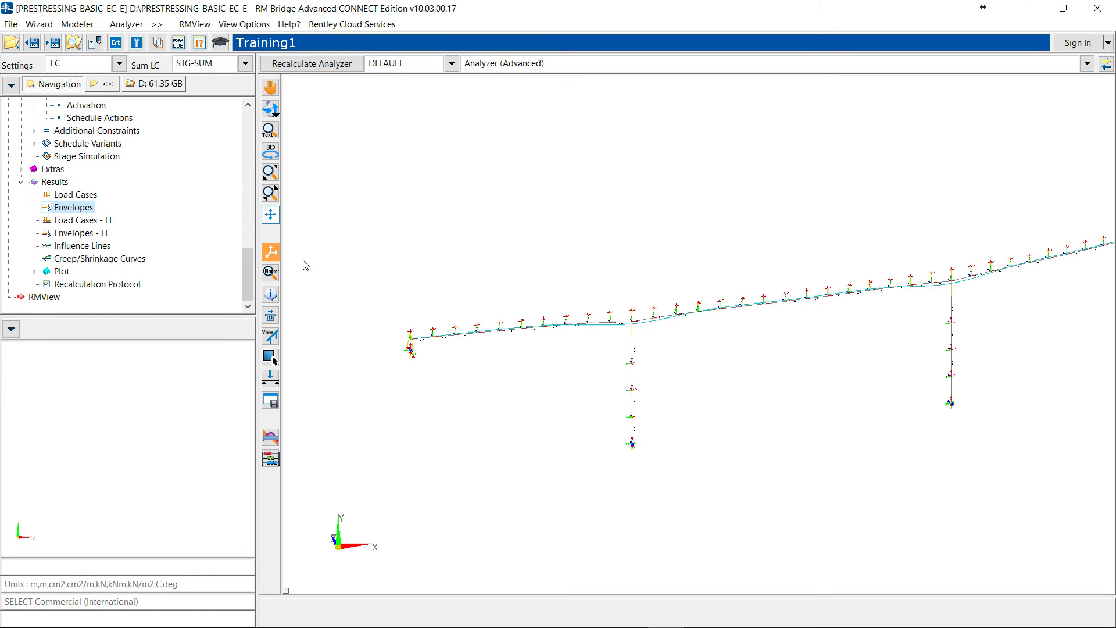
pyautogui.scroll(-2, 407, 256)
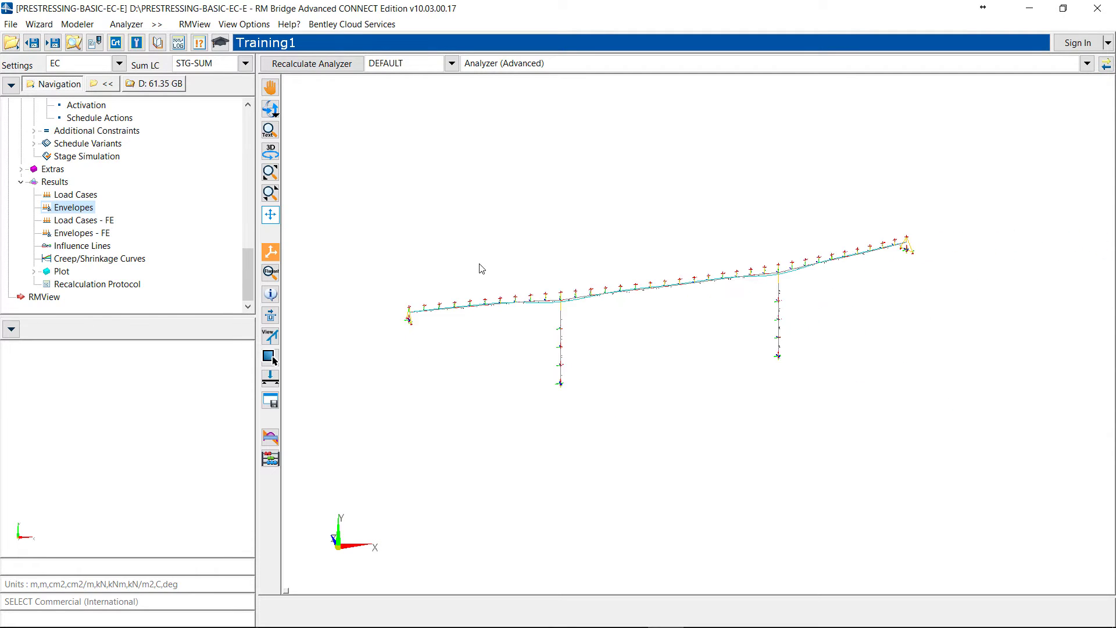
pyautogui.rightClick(454, 215)
# - Turn on result diagrams with the first curve plotting Nx beam forces, led by Sig-XX at ST01
pyautogui.click(541, 452)
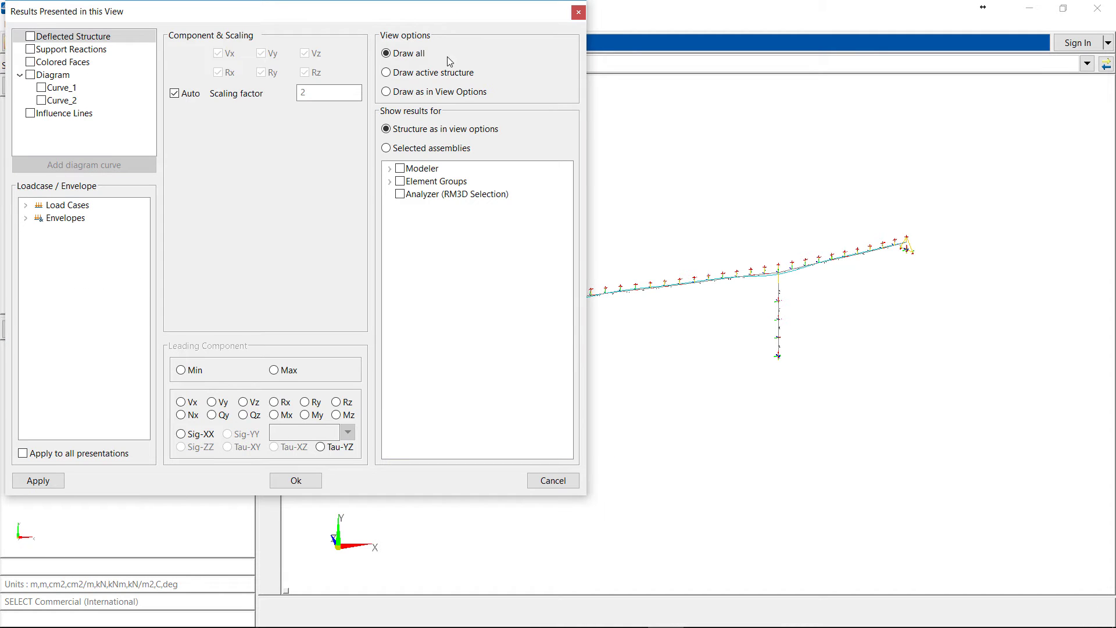
pyautogui.click(31, 76)
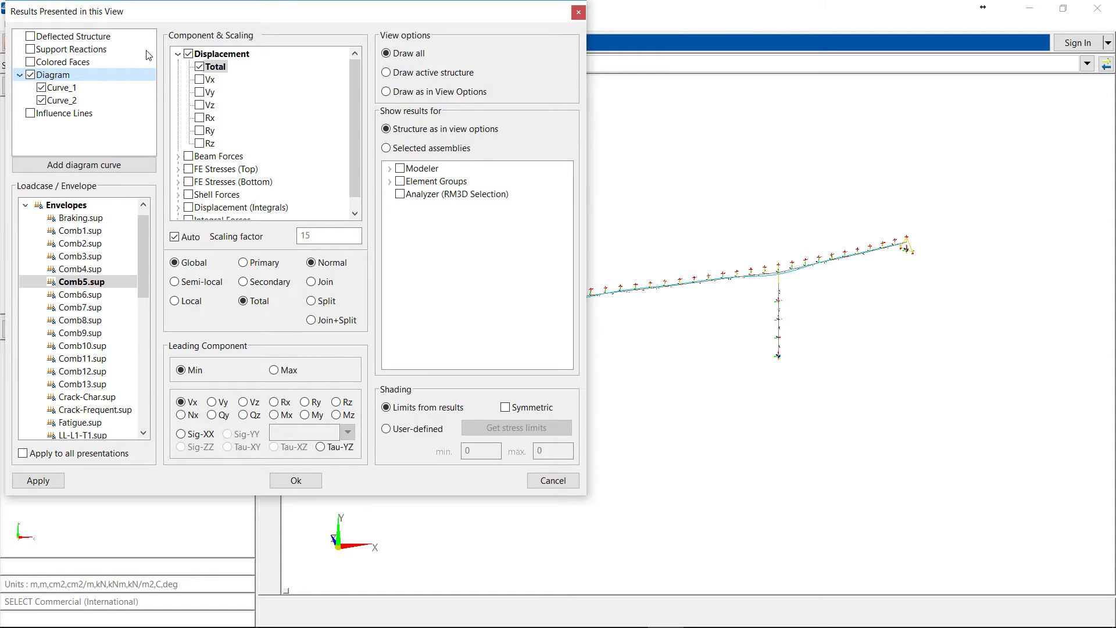
pyautogui.click(189, 156)
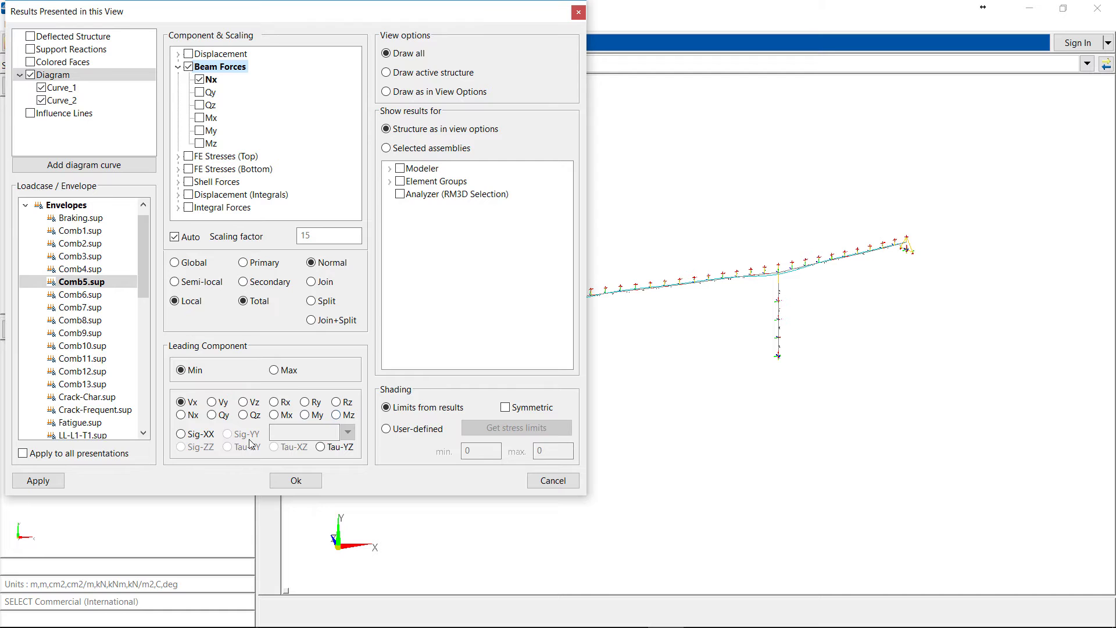
pyautogui.click(181, 434)
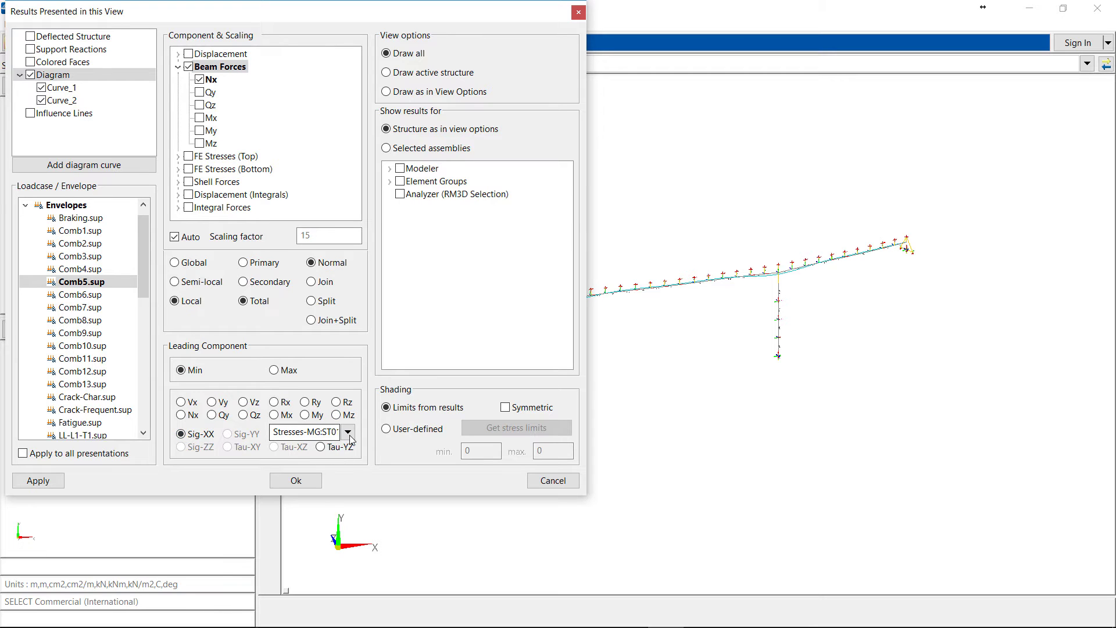
pyautogui.click(347, 432)
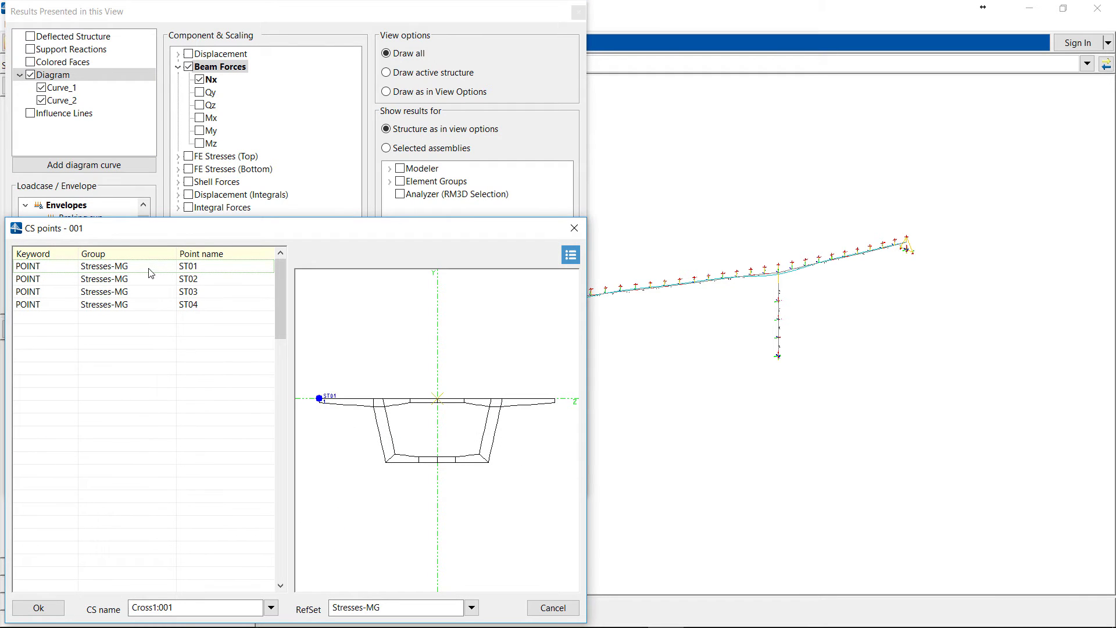
pyautogui.click(149, 269)
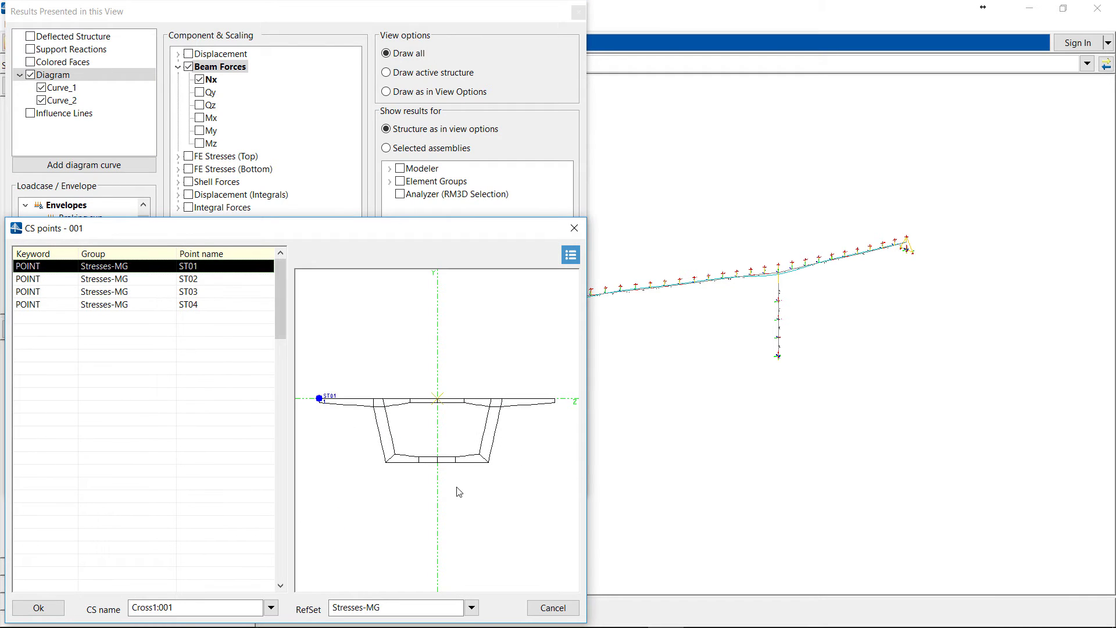
pyautogui.click(39, 608)
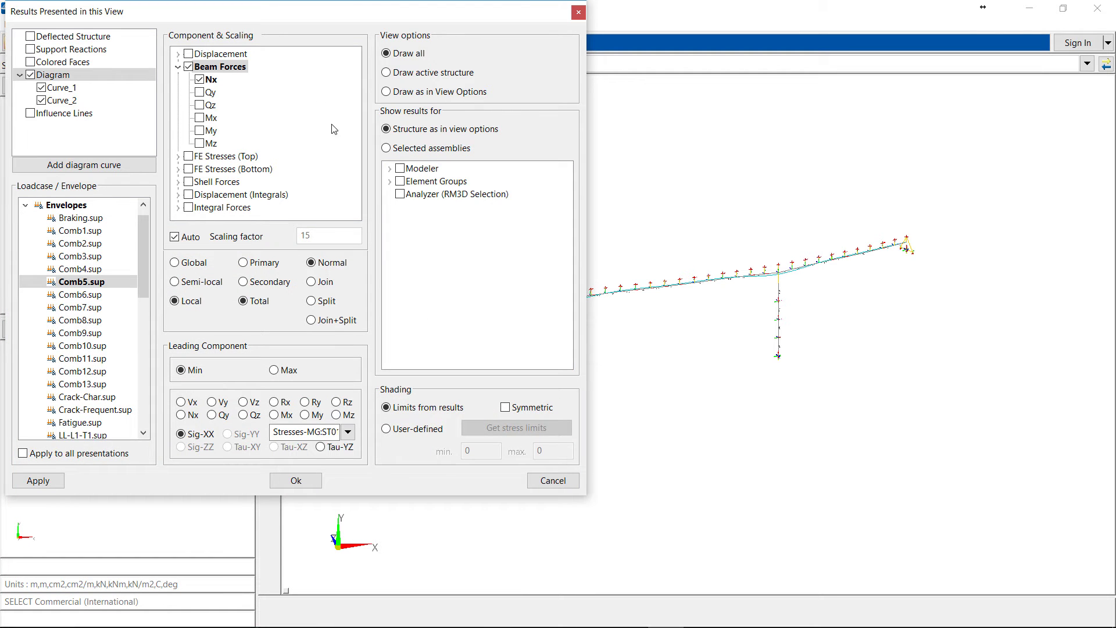
# - Set Curve_2 to plot Mz moments led by maximum Sig-XX at stress point ST01
pyautogui.click(72, 91)
pyautogui.click(70, 101)
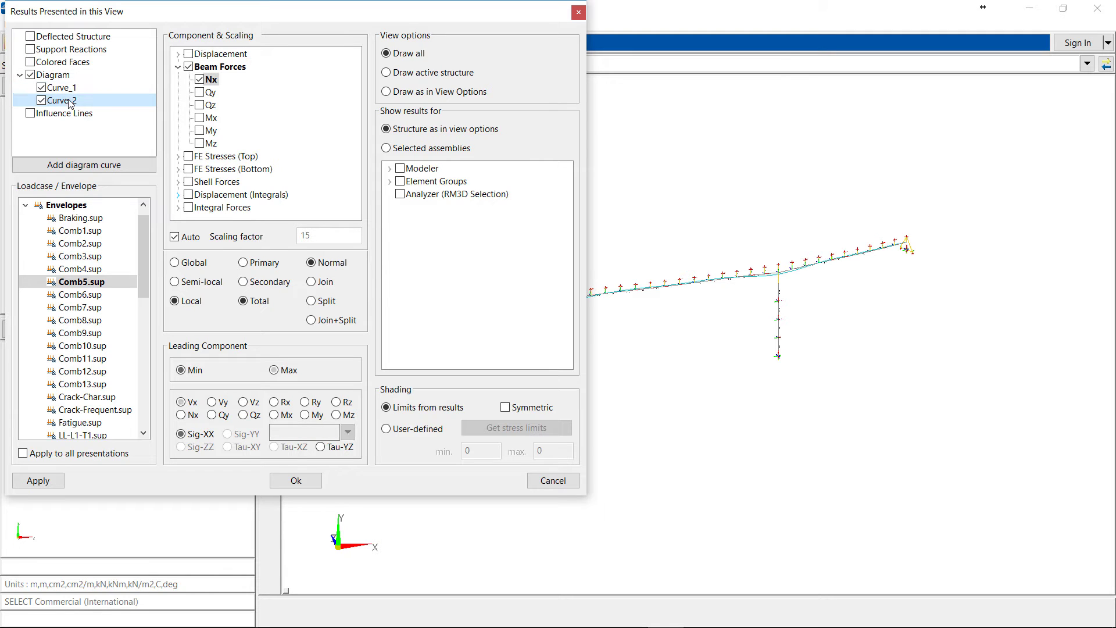
pyautogui.click(199, 143)
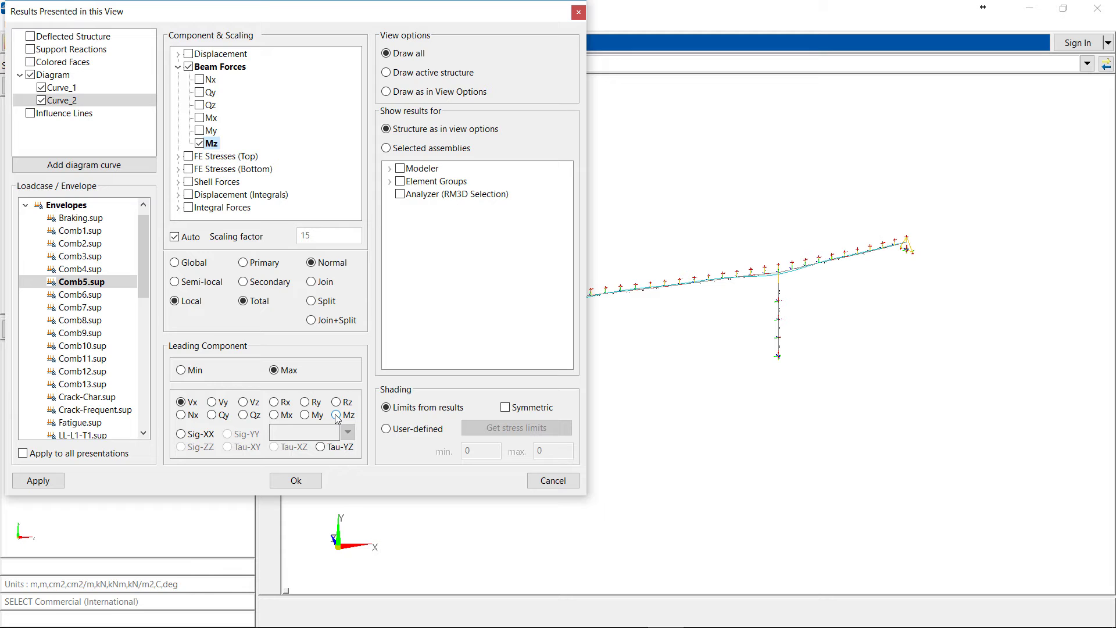
pyautogui.click(182, 435)
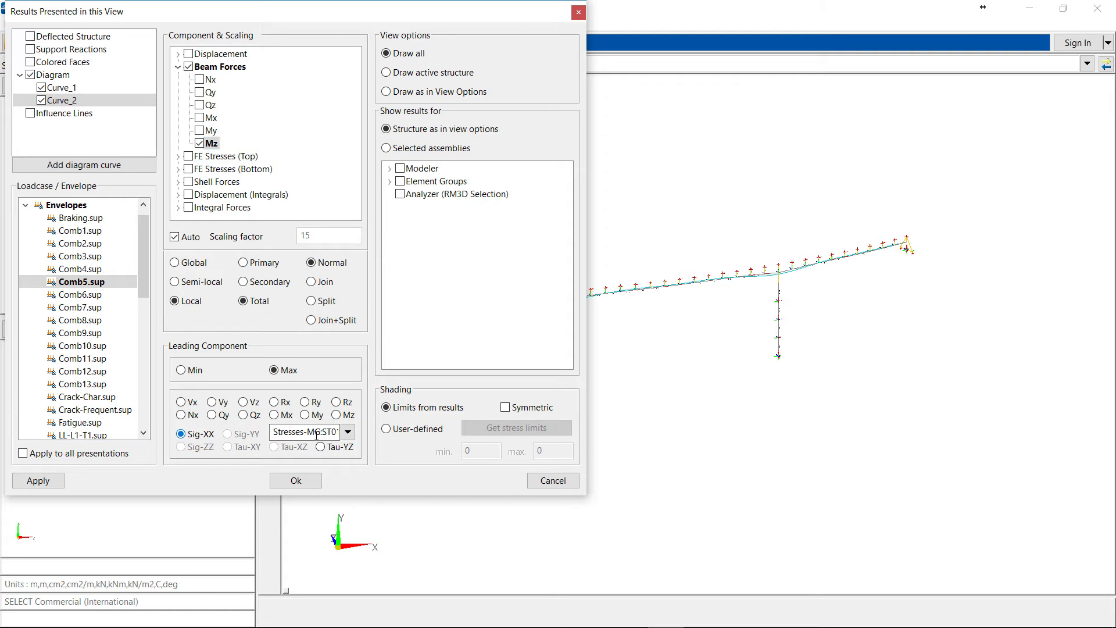
pyautogui.click(348, 433)
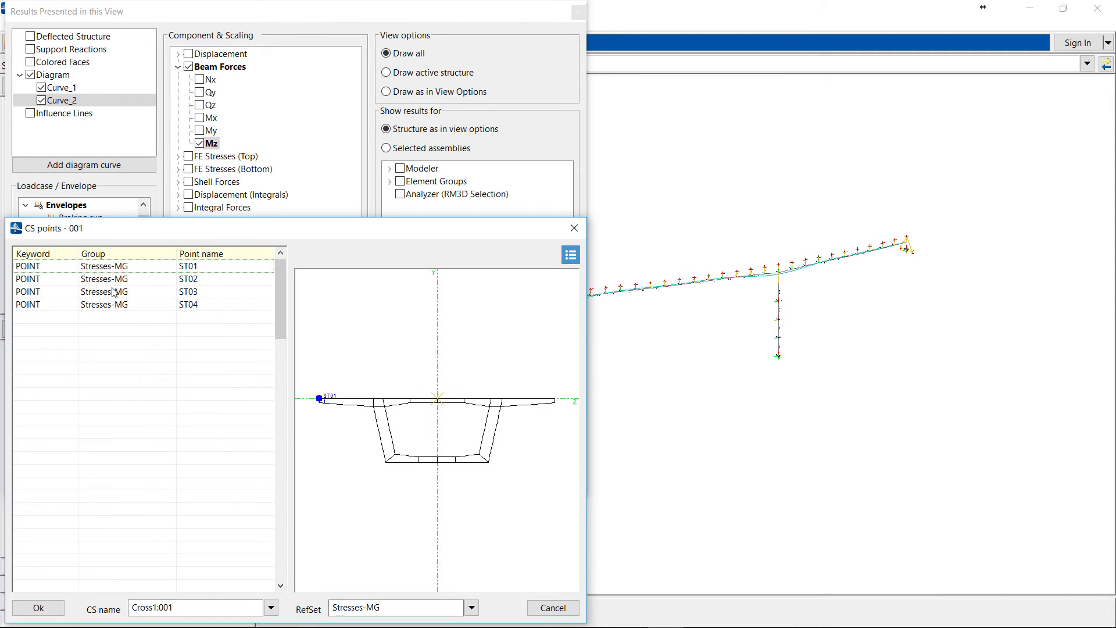
pyautogui.click(126, 267)
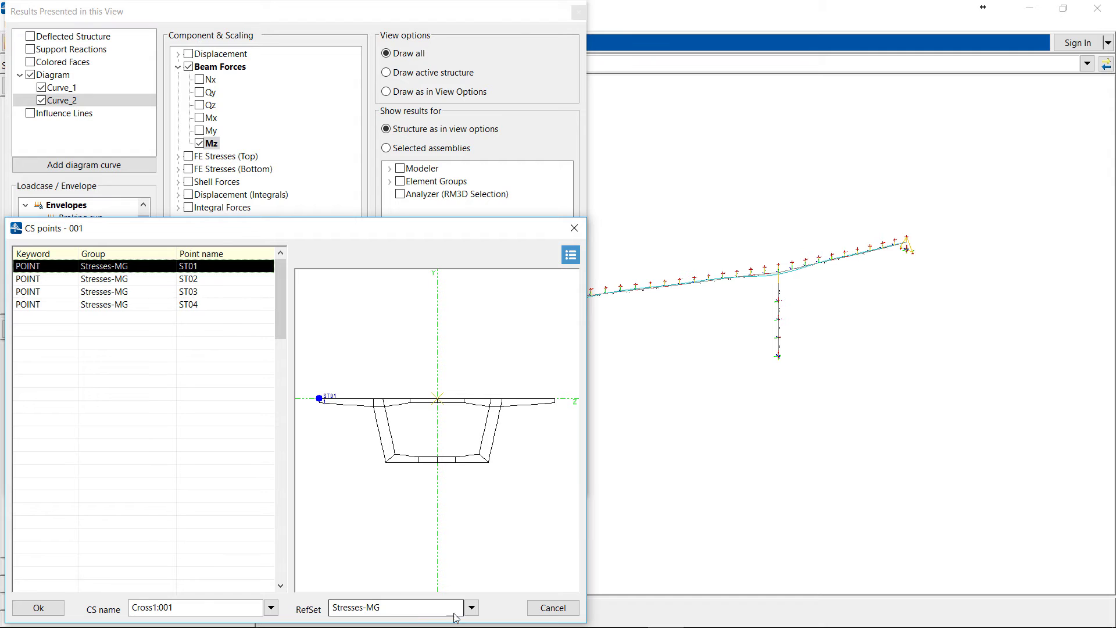
pyautogui.moveTo(400, 227); pyautogui.dragTo(414, 175)
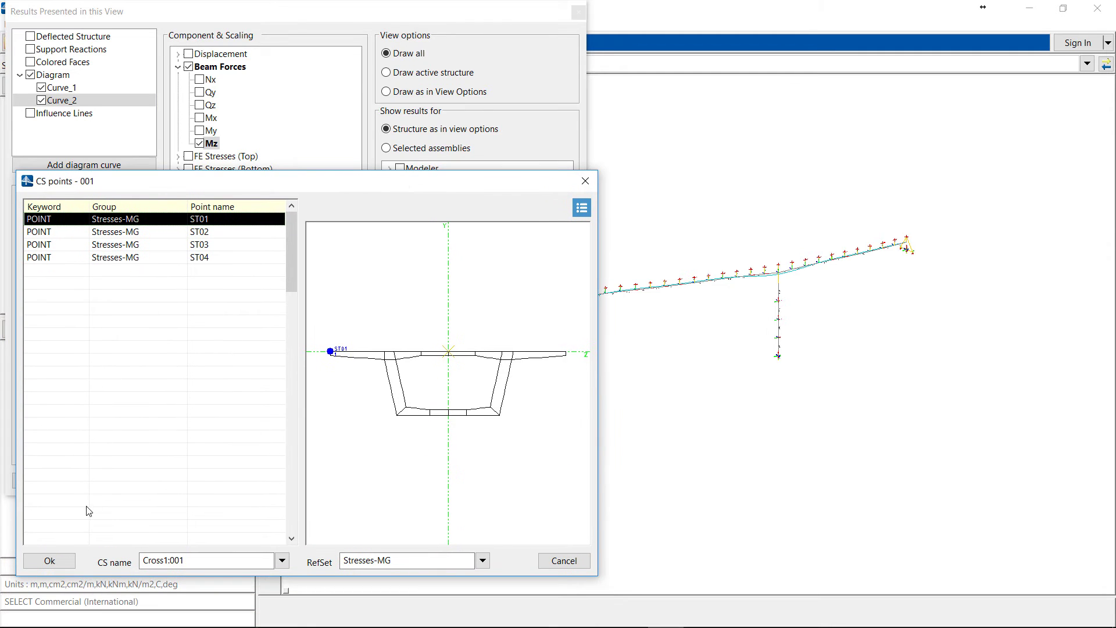
pyautogui.click(60, 559)
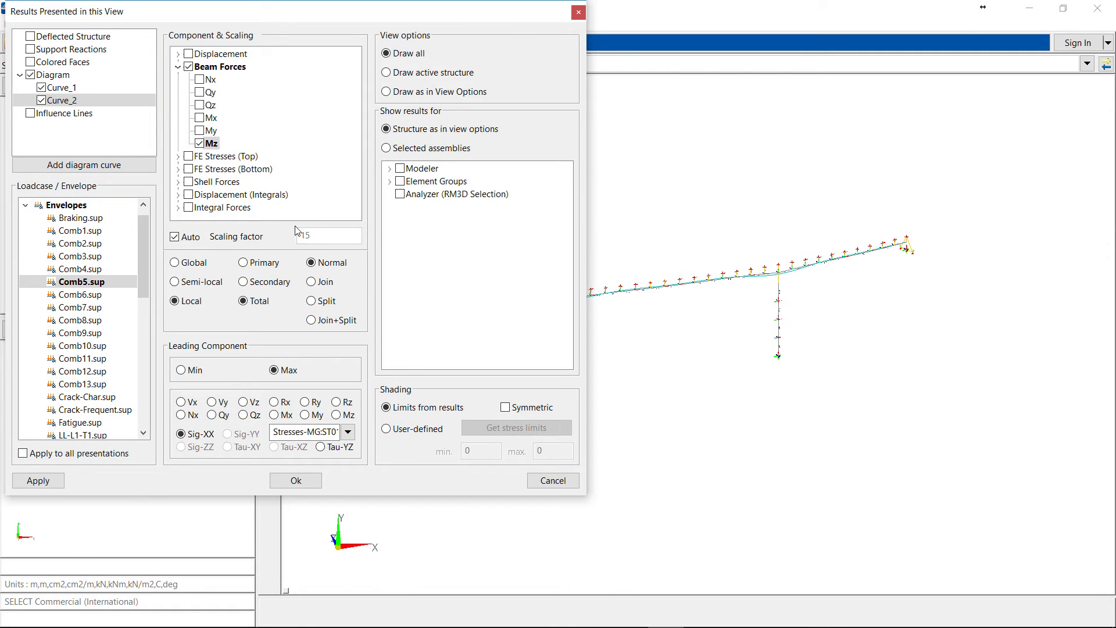
# - Draw the Nx and Mz diagrams and colour the bridge faces by Comb5.sup Sig-XX stresses
pyautogui.click(61, 485)
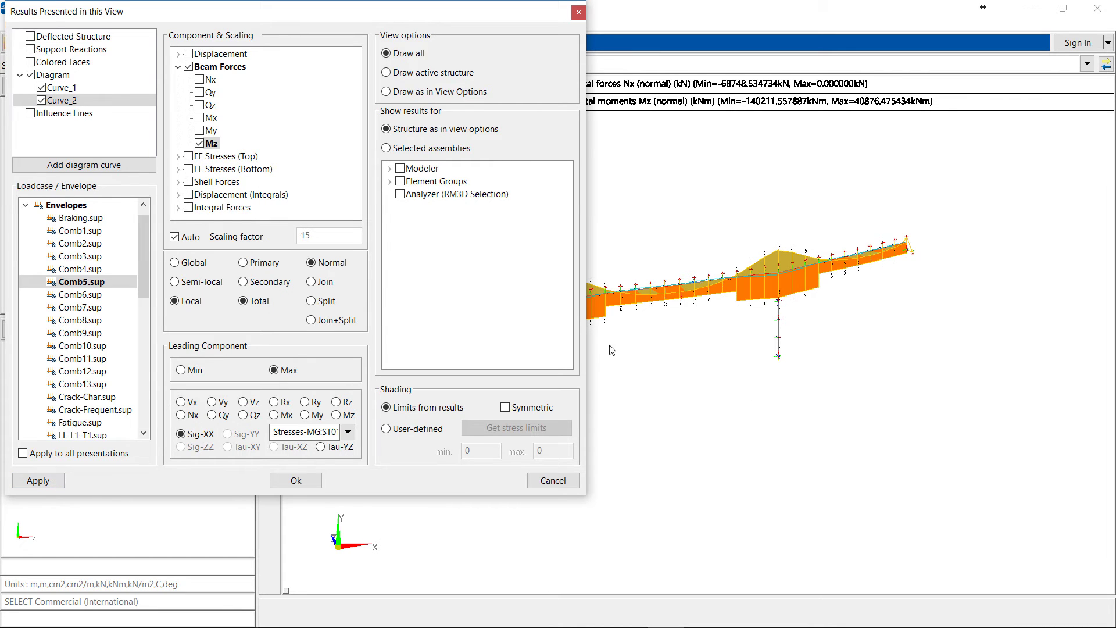
pyautogui.click(64, 63)
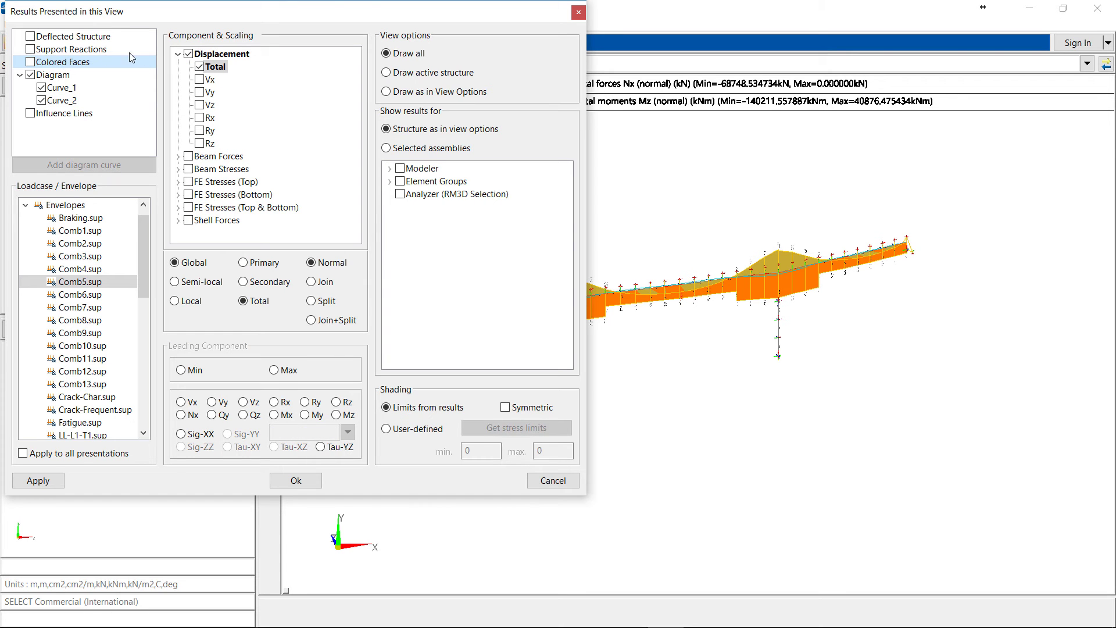
pyautogui.click(190, 169)
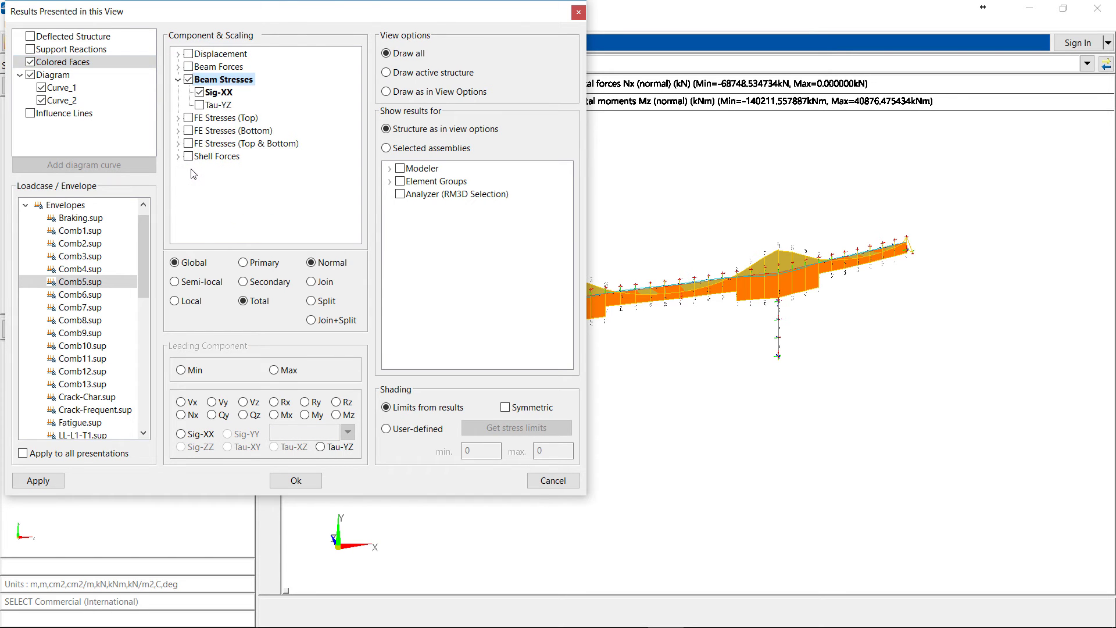
pyautogui.click(220, 95)
pyautogui.click(95, 284)
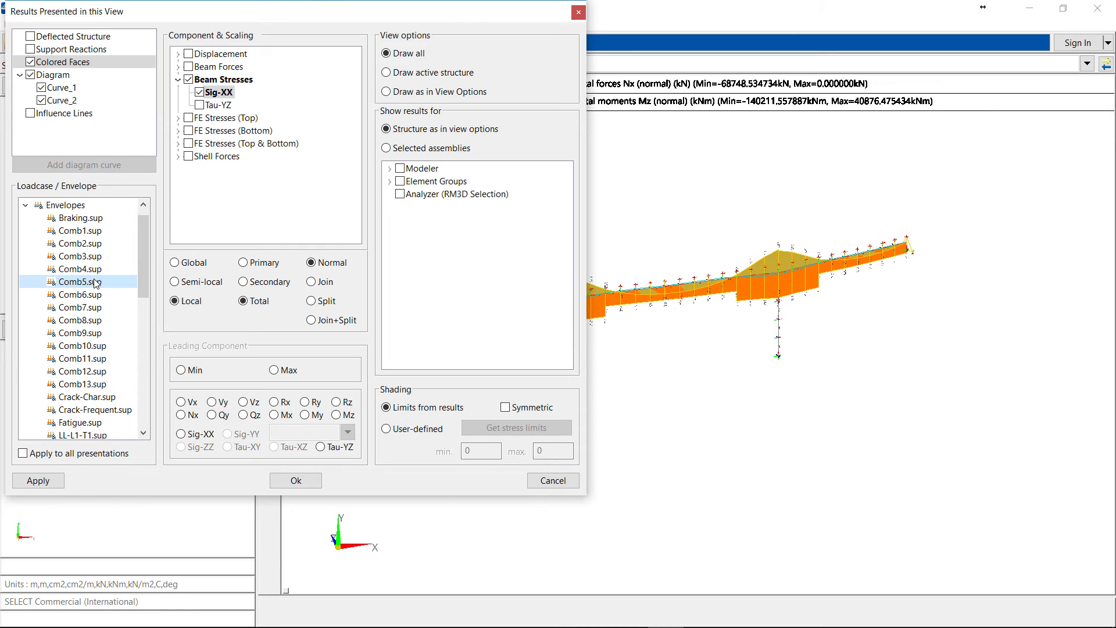
pyautogui.click(38, 481)
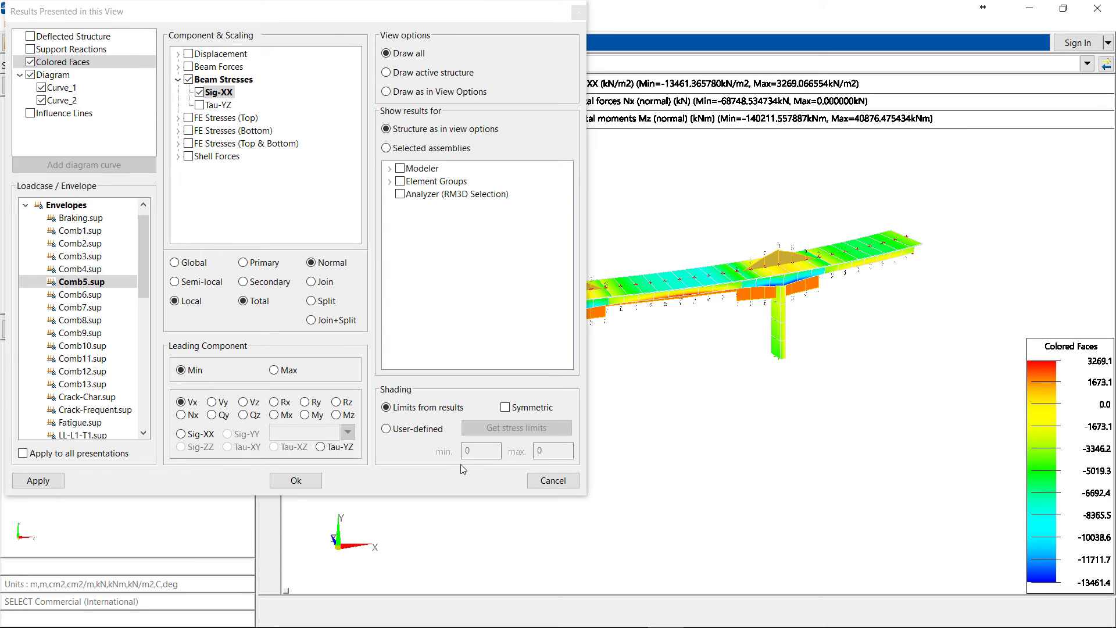
pyautogui.click(295, 481)
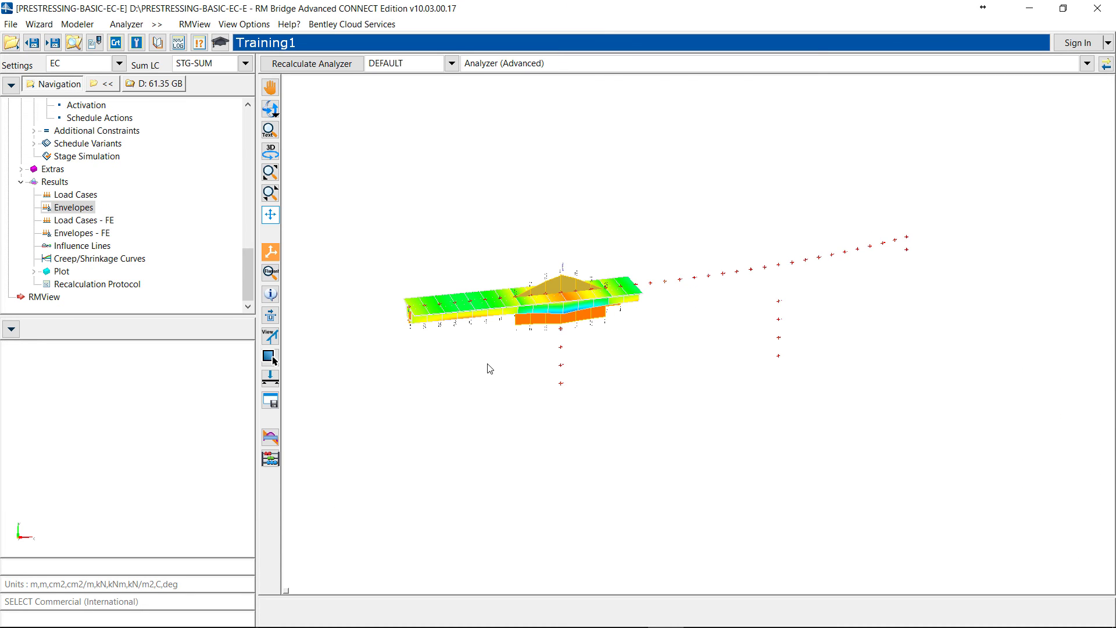
# - Orbit the bridge to inspect the stress colours and reopen the Result Options
pyautogui.moveTo(483, 373); pyautogui.dragTo(380, 203, button='middle')
pyautogui.rightClick(371, 164)
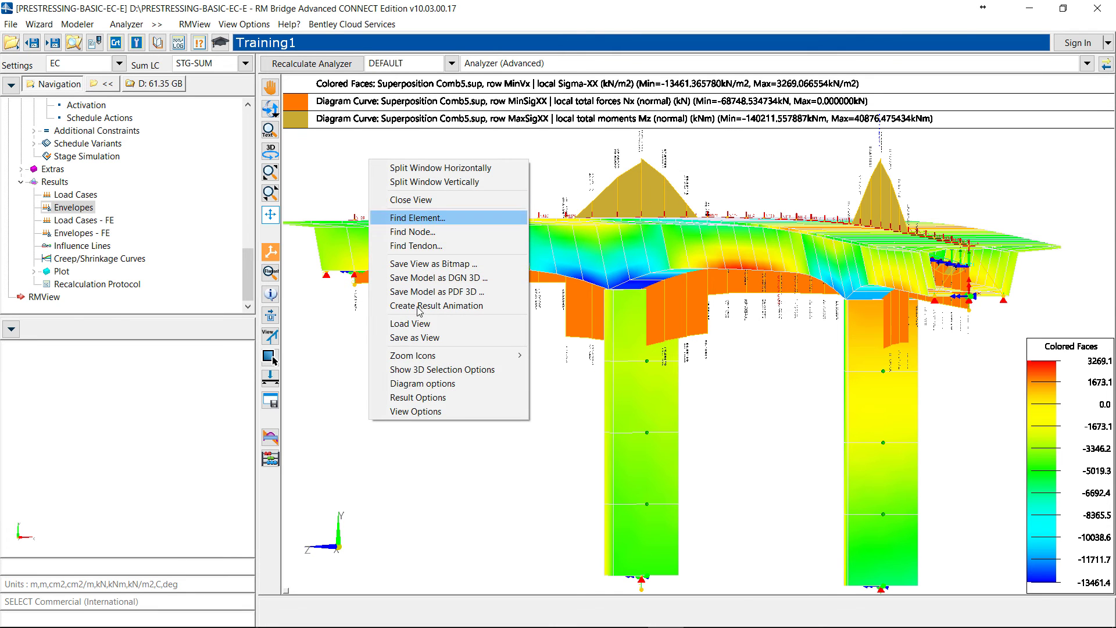
pyautogui.click(414, 400)
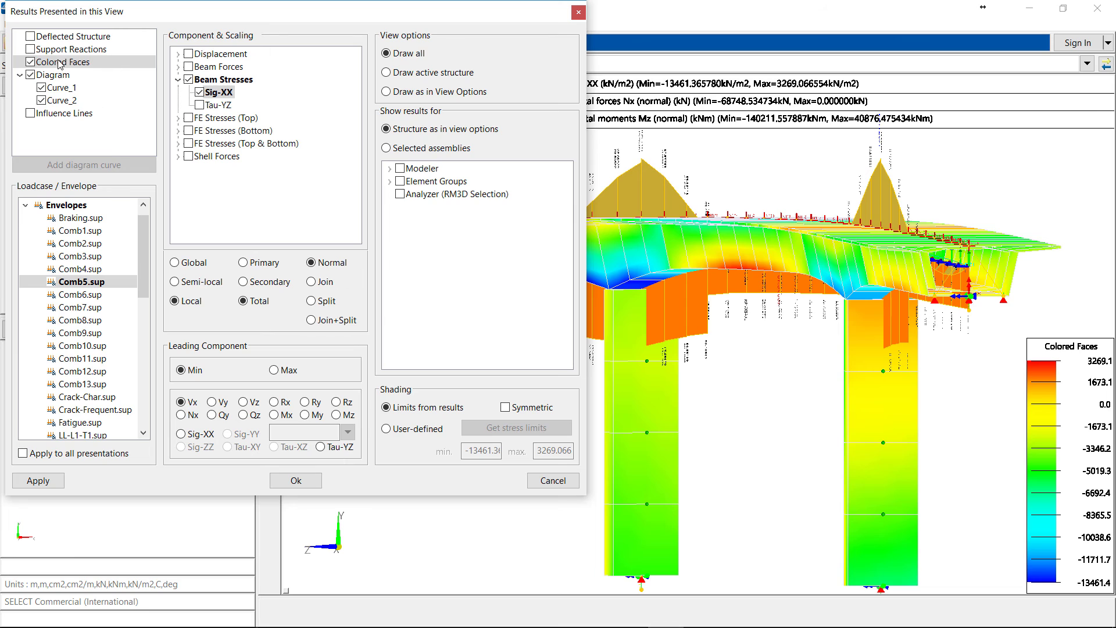
# - Remove the diagram curves and colour the faces by Tau-YZ shear stress at stress point ST03
pyautogui.click(31, 75)
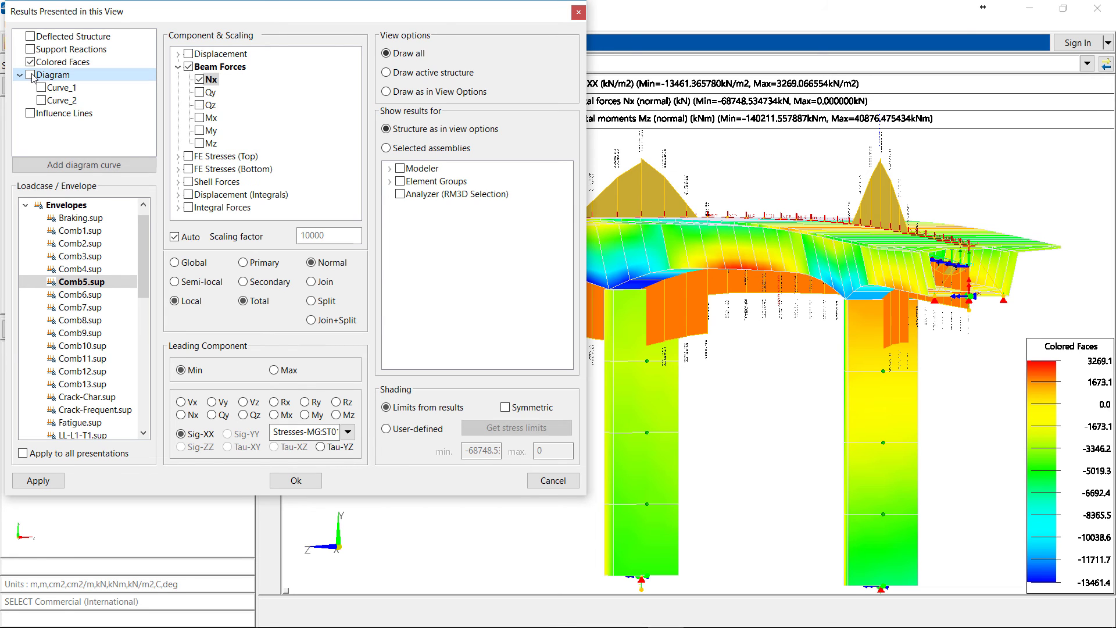
pyautogui.click(54, 63)
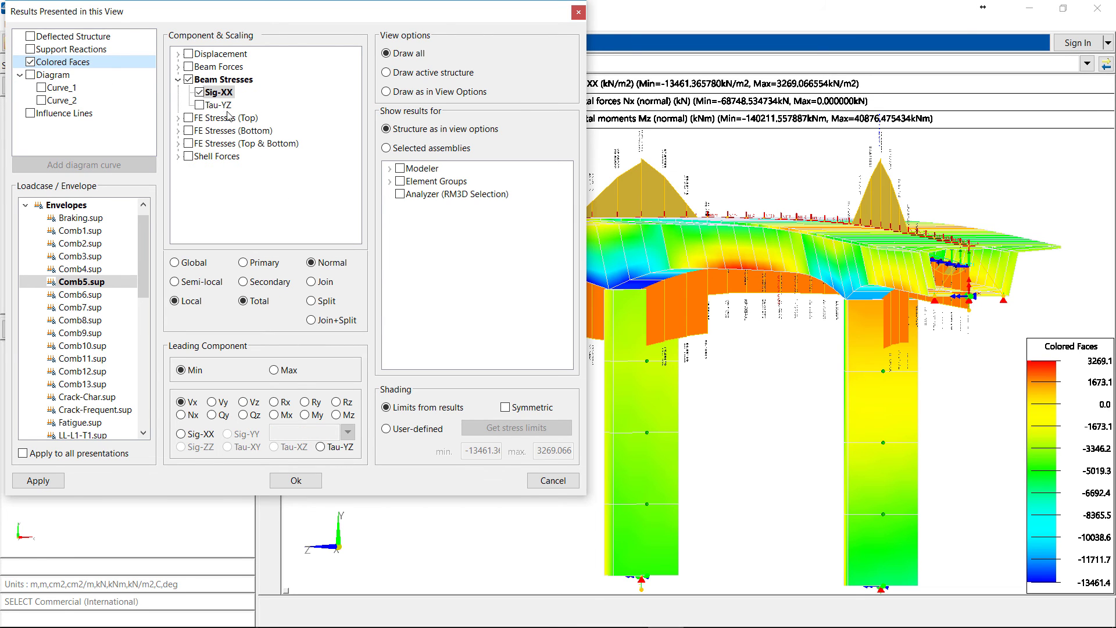
pyautogui.click(199, 105)
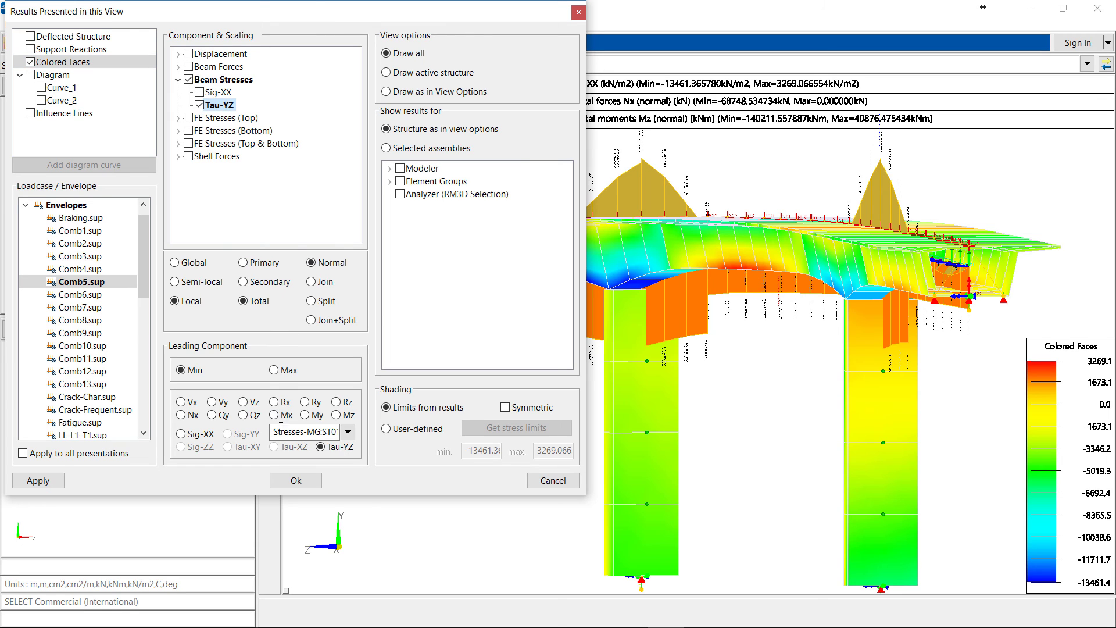
pyautogui.click(347, 436)
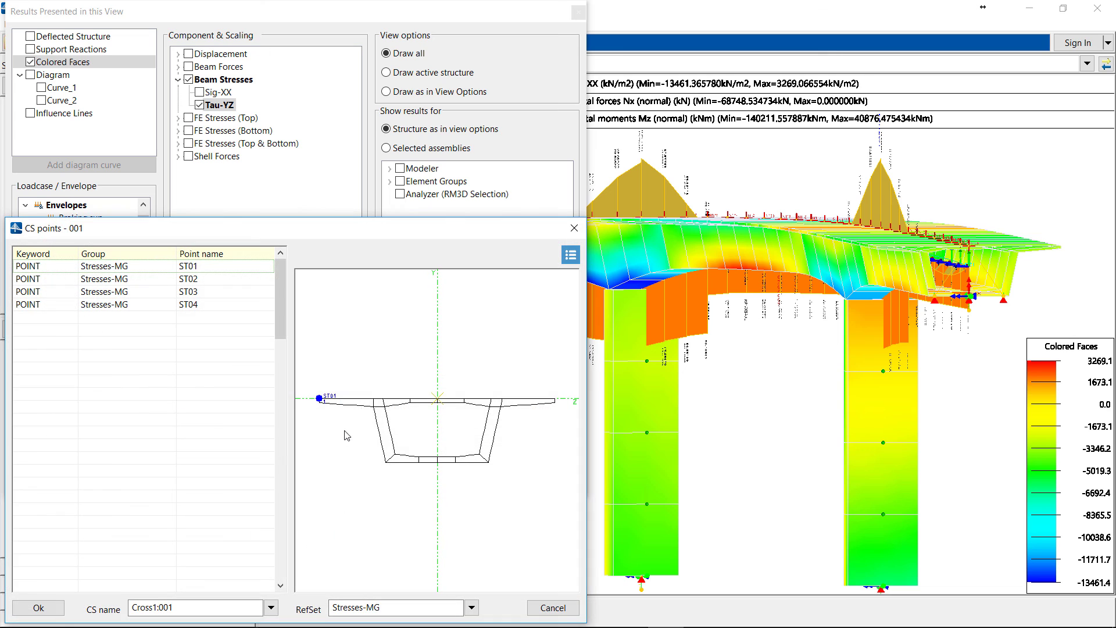
pyautogui.click(198, 293)
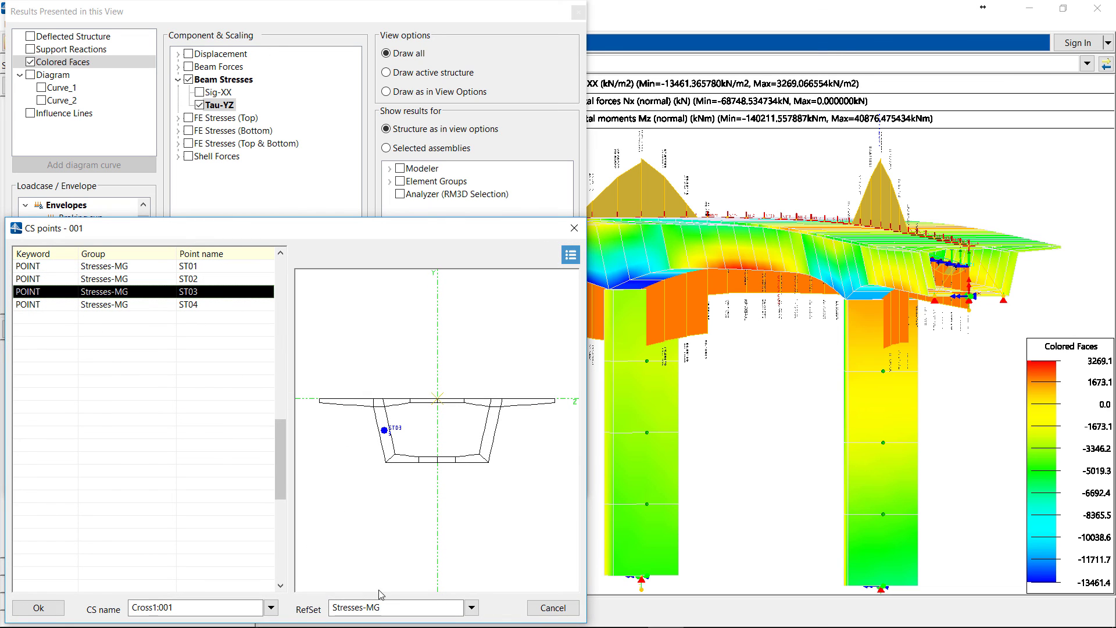
pyautogui.click(38, 607)
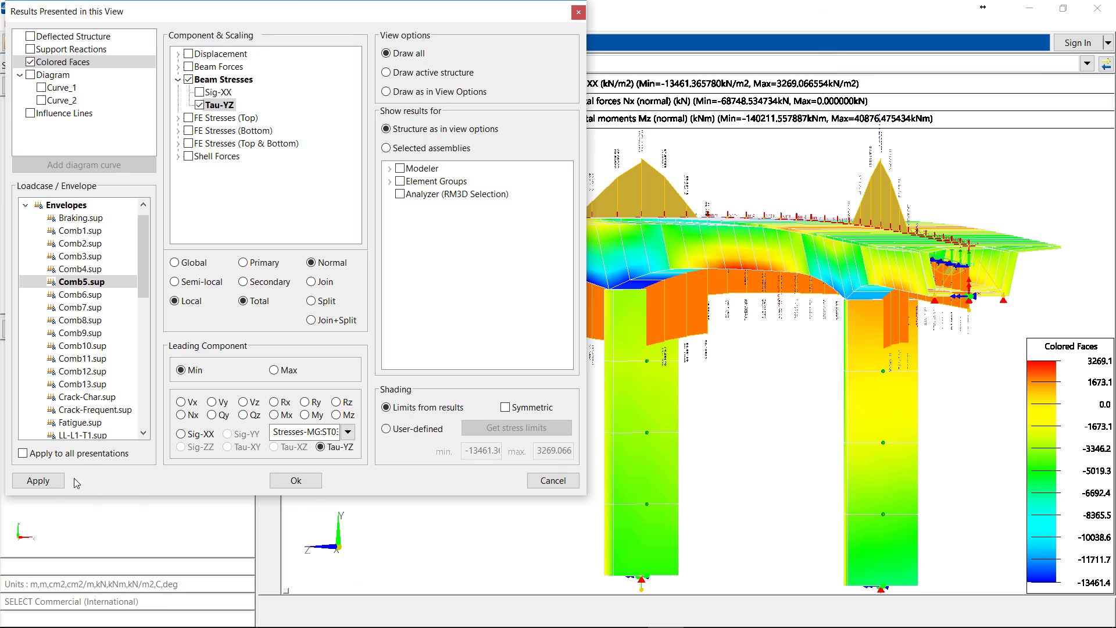
pyautogui.click(38, 480)
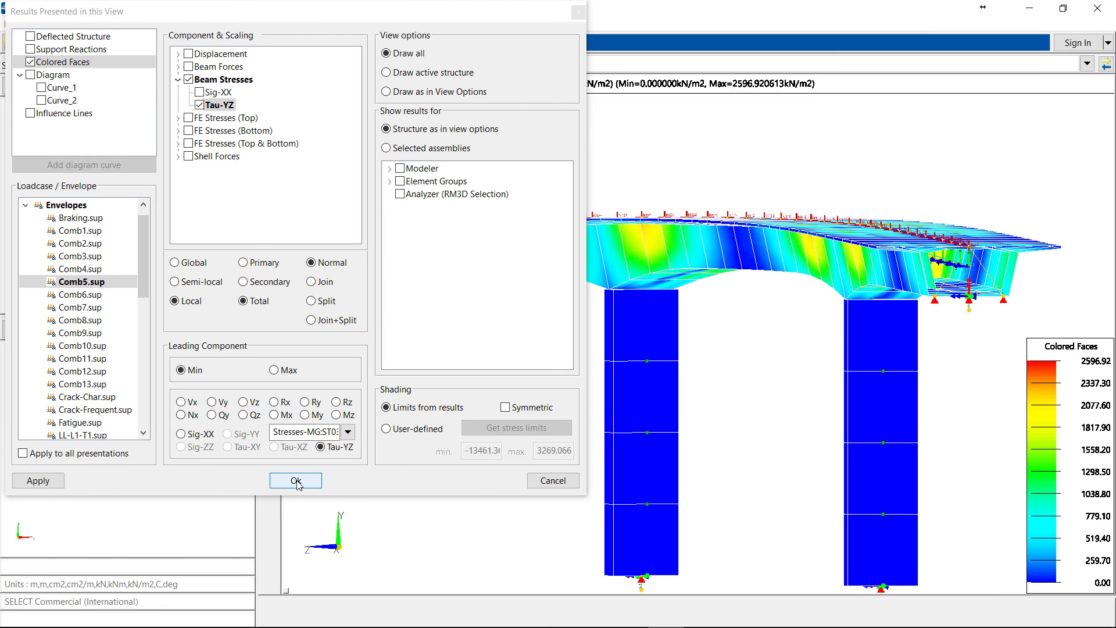
pyautogui.click(295, 482)
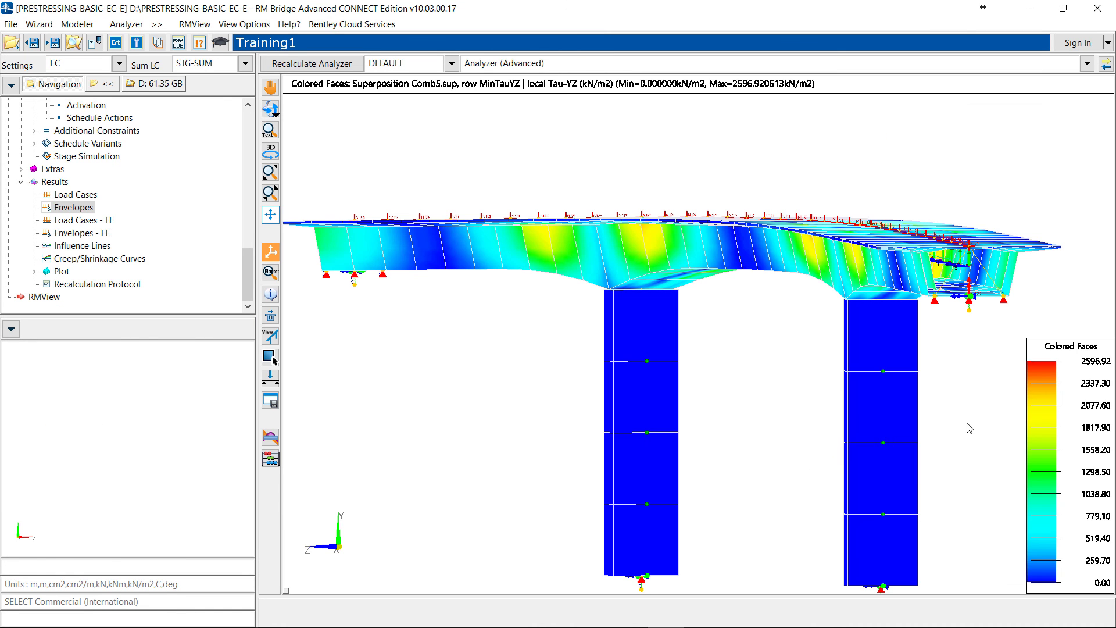